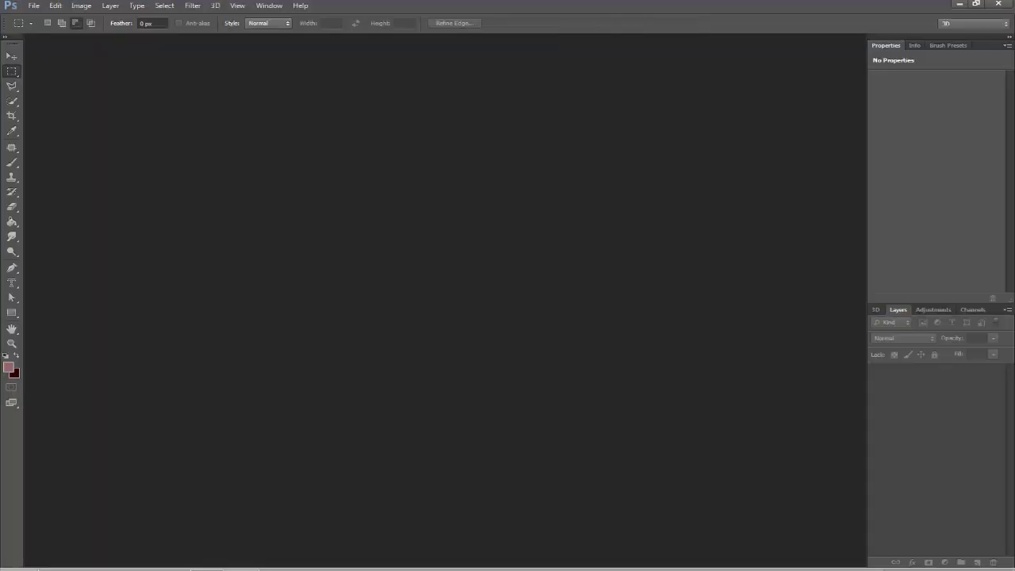
Create a blank new 1280×720 px document
{"action": "left_click", "coordinate": [34, 6]}
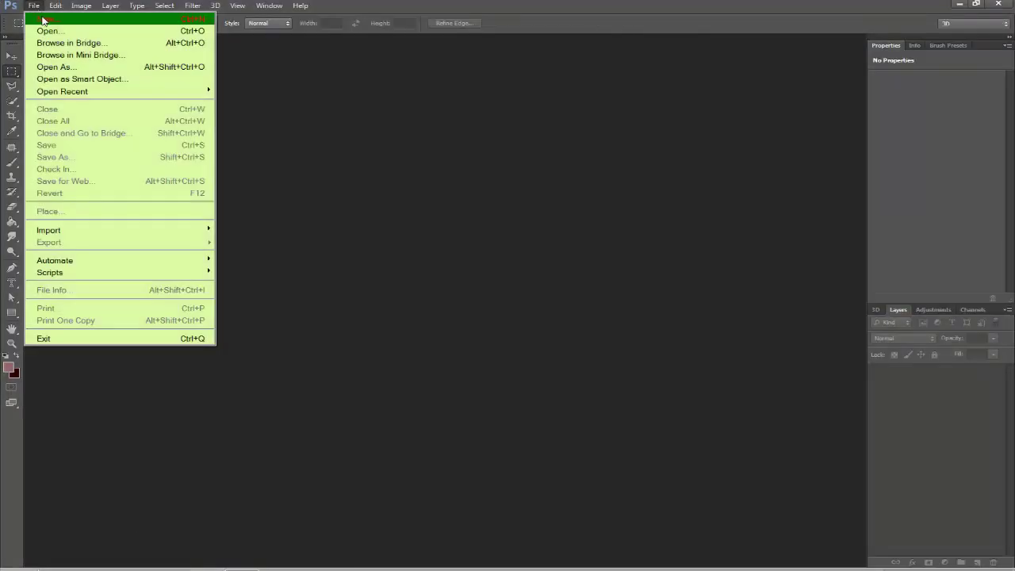
{"action": "left_click", "coordinate": [46, 19]}
{"action": "left_click", "coordinate": [526, 131]}
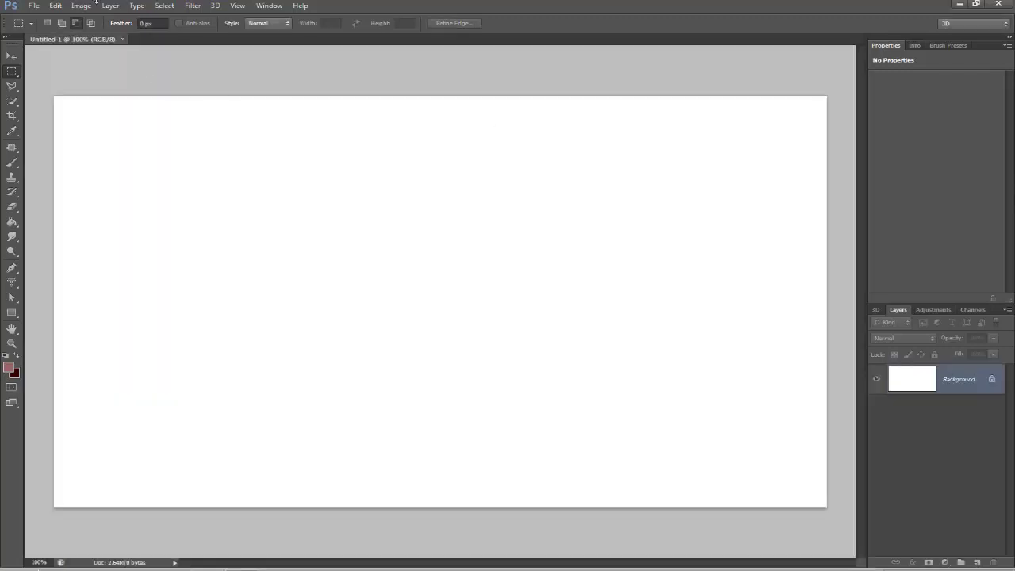
Open both photos, how refineegde.jpg and Untitled-1.jpg, together
{"action": "left_click", "coordinate": [34, 6]}
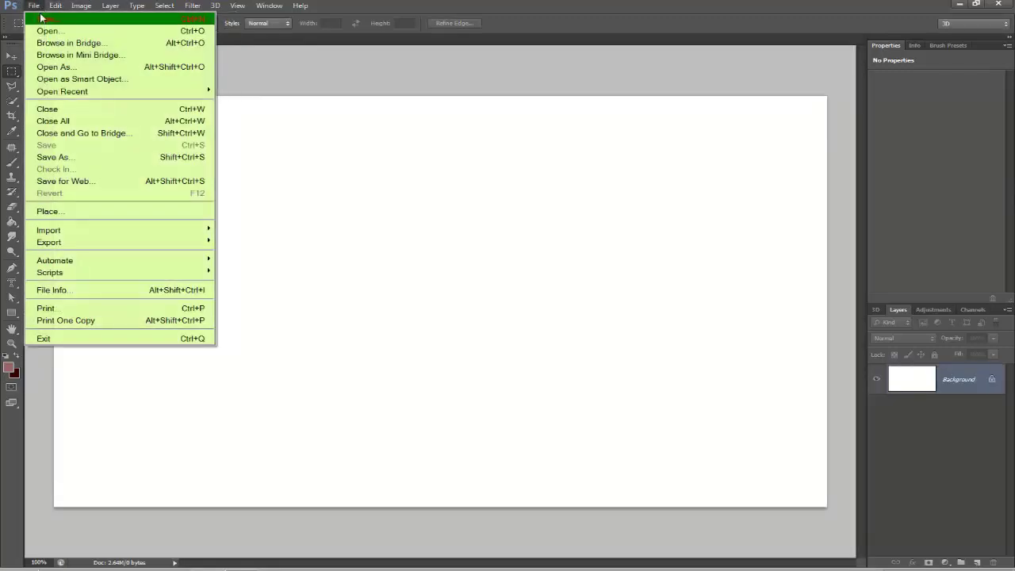
{"action": "left_click", "coordinate": [46, 30]}
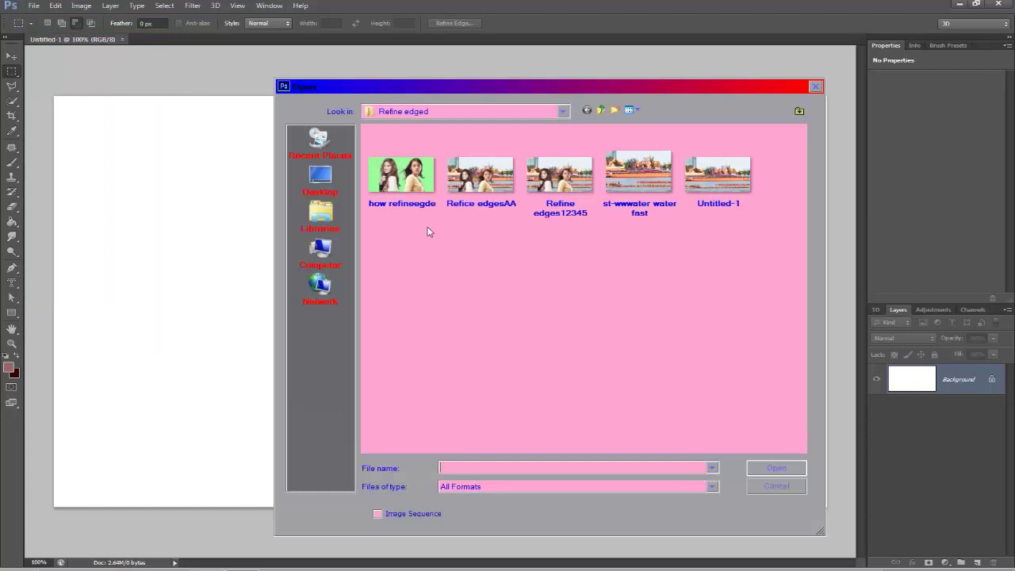
{"action": "left_click", "coordinate": [399, 188]}
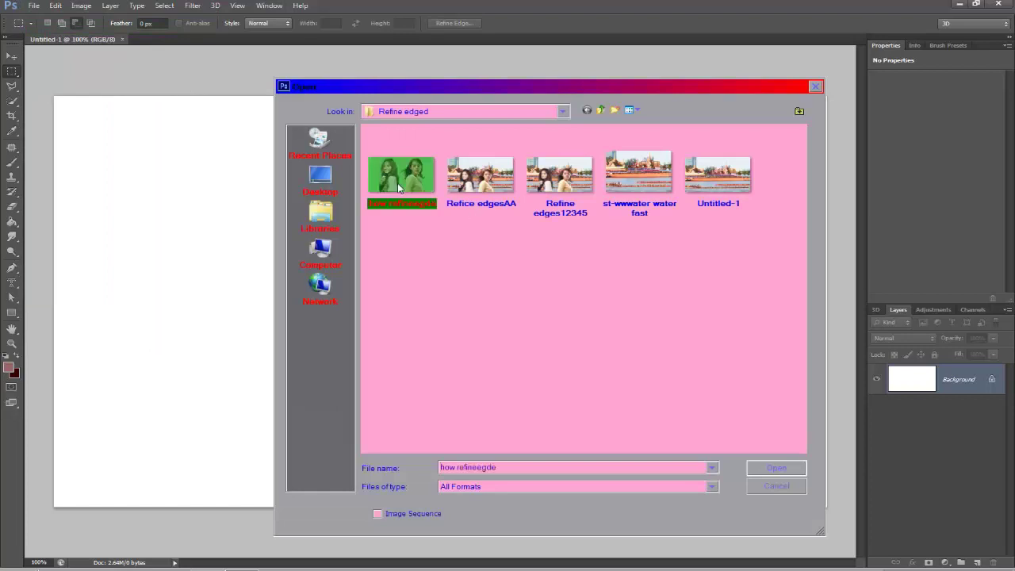
{"action": "left_click", "coordinate": [728, 193], "text": "ctrl"}
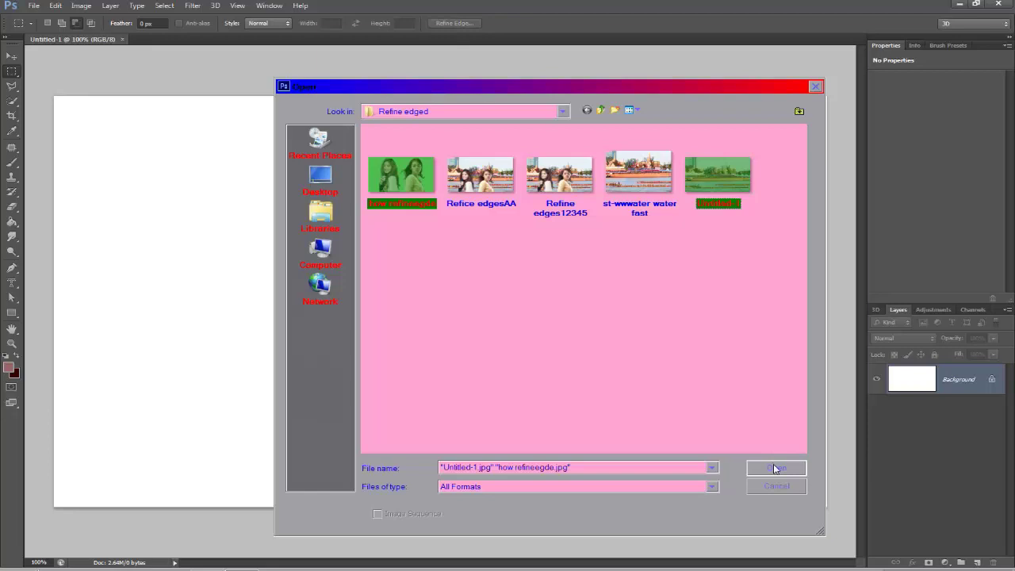
{"action": "left_click", "coordinate": [775, 467]}
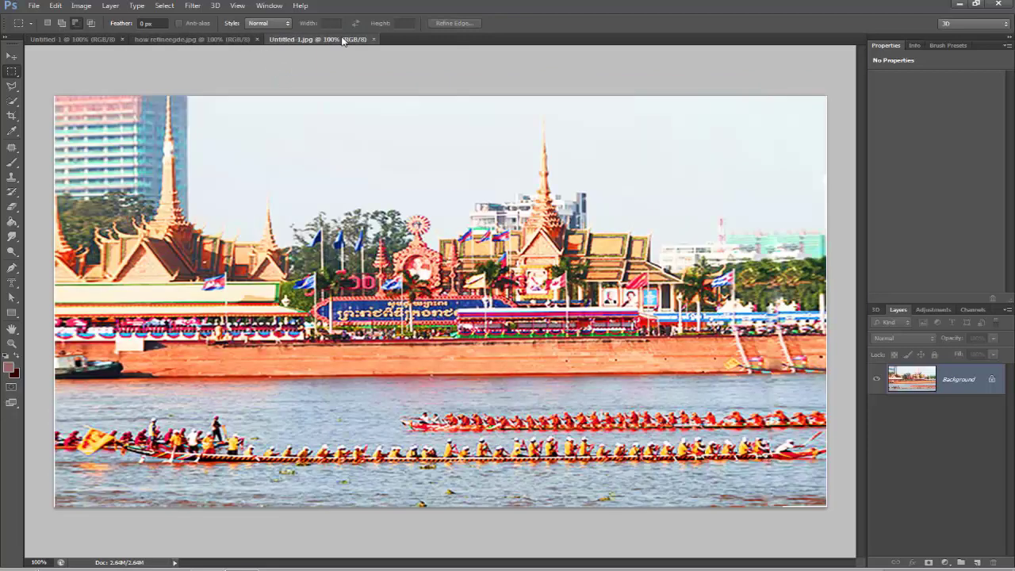
Float the boat-race and two-women photos into separate, arranged windows
{"action": "left_click_drag", "start_coordinate": [342, 38], "coordinate": [351, 105]}
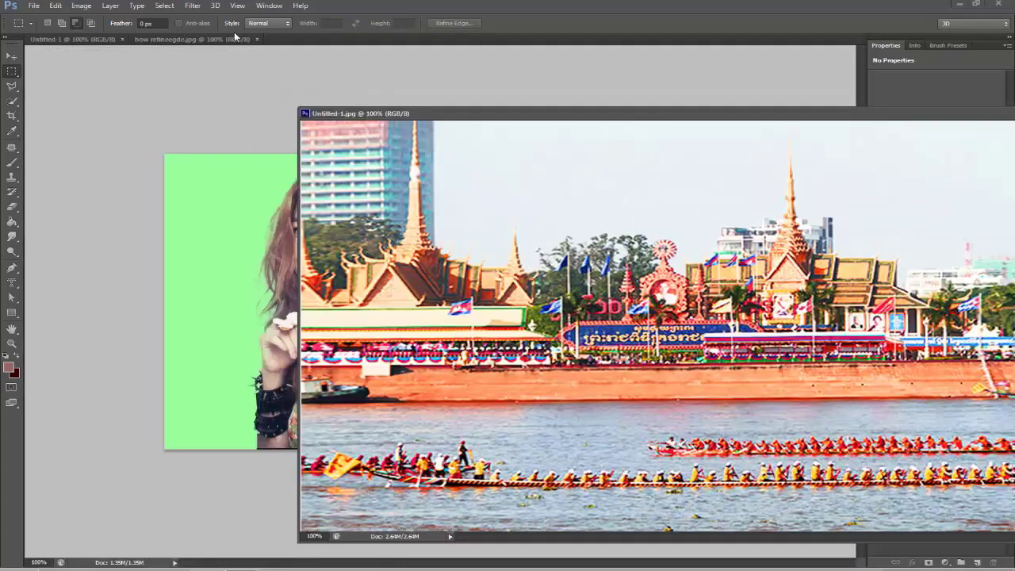
{"action": "left_click_drag", "start_coordinate": [211, 39], "coordinate": [203, 127]}
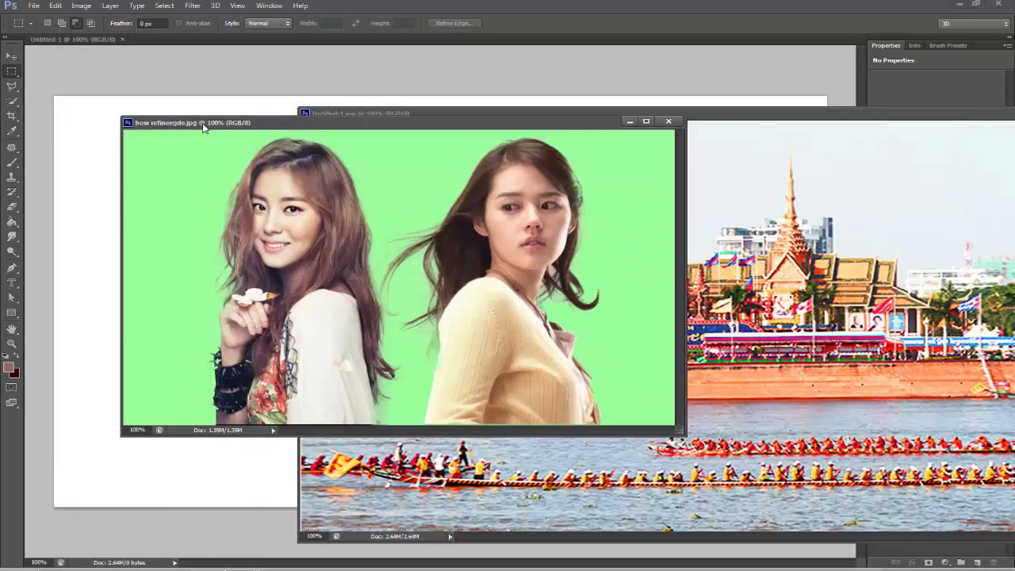
{"action": "left_click_drag", "start_coordinate": [767, 119], "coordinate": [538, 208]}
{"action": "left_click_drag", "start_coordinate": [560, 117], "coordinate": [515, 118]}
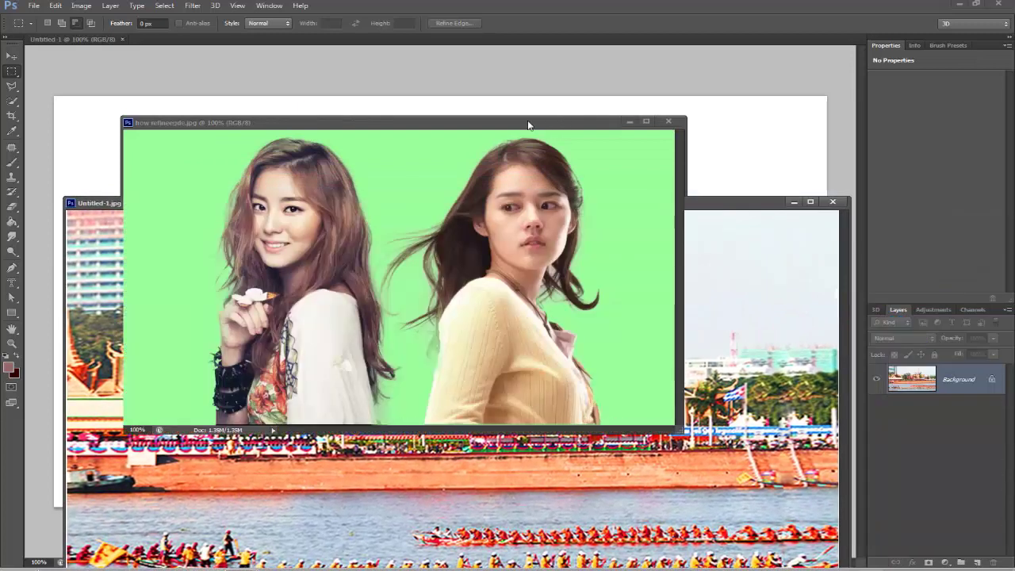
{"action": "left_click", "coordinate": [751, 310]}
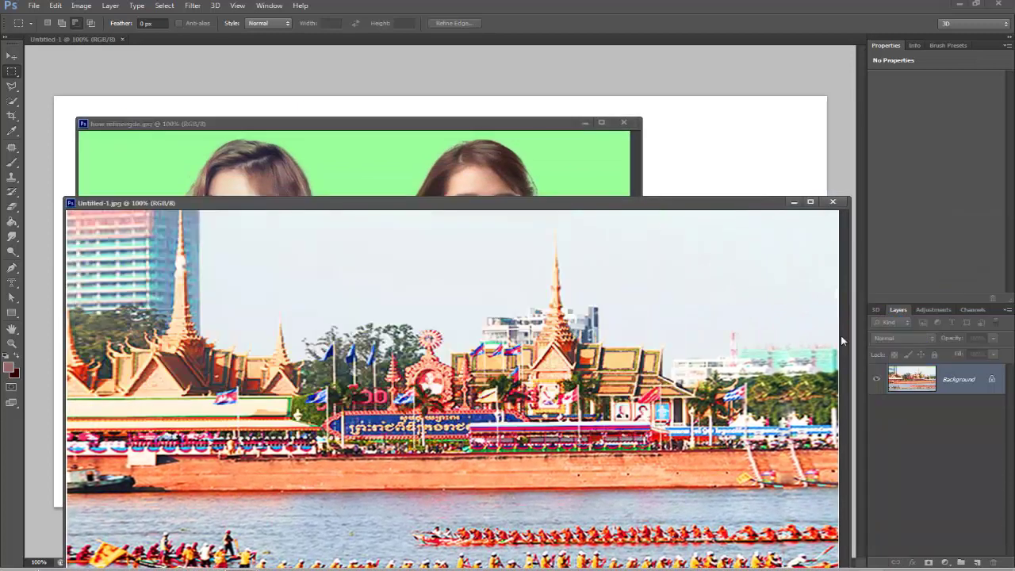
Unlock the boat-race photo as Layer 0, drag it into the blank document, close it unsaved
{"action": "double_click", "coordinate": [992, 382]}
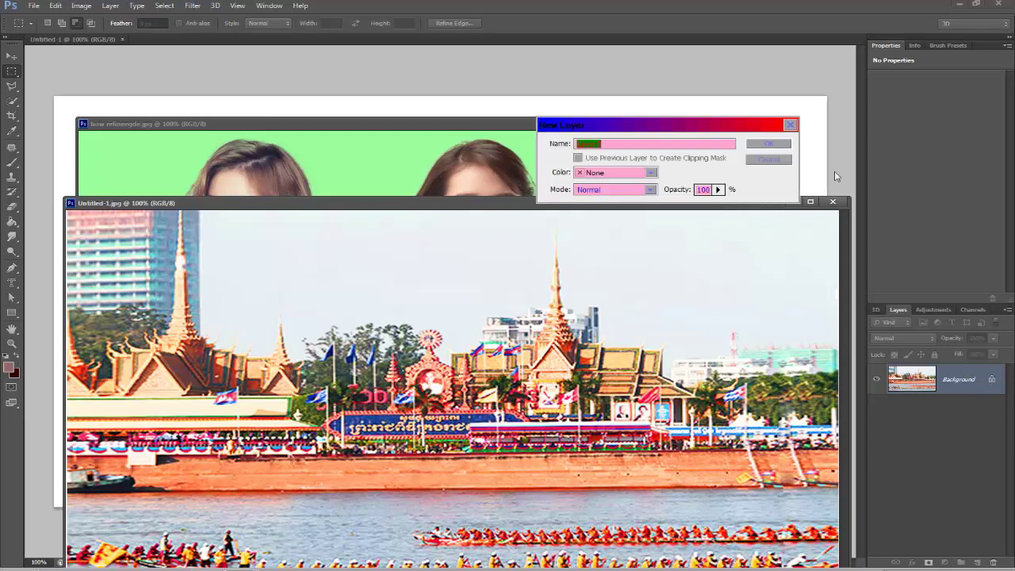
{"action": "left_click", "coordinate": [779, 147]}
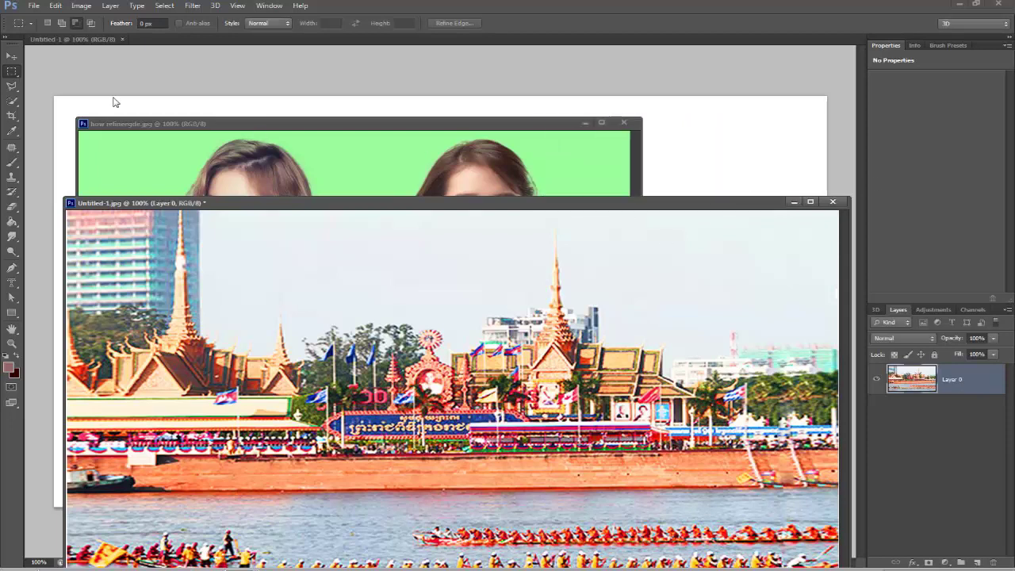
{"action": "left_click", "coordinate": [12, 56]}
{"action": "left_click_drag", "start_coordinate": [505, 125], "coordinate": [365, 133]}
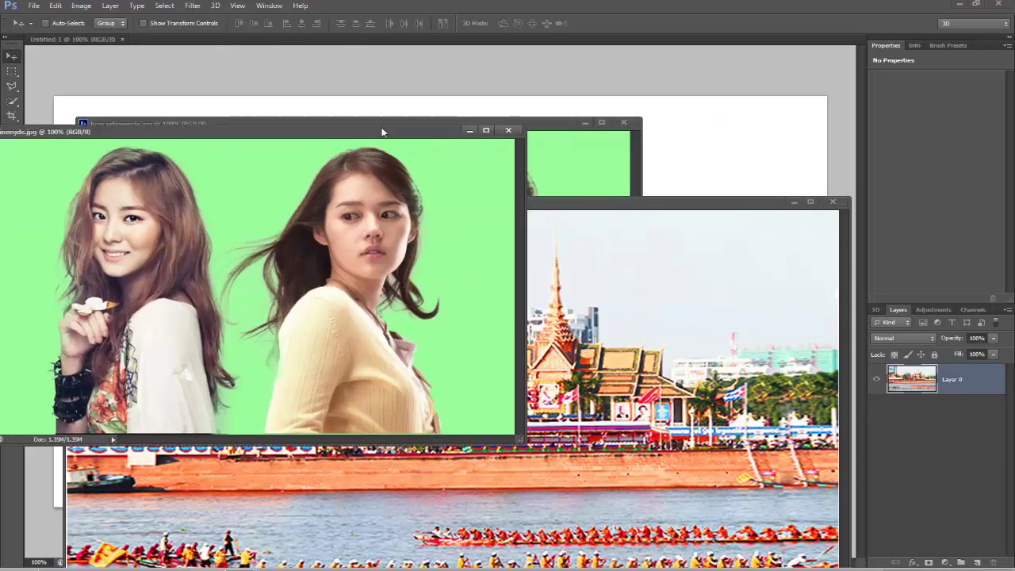
{"action": "left_click", "coordinate": [633, 357]}
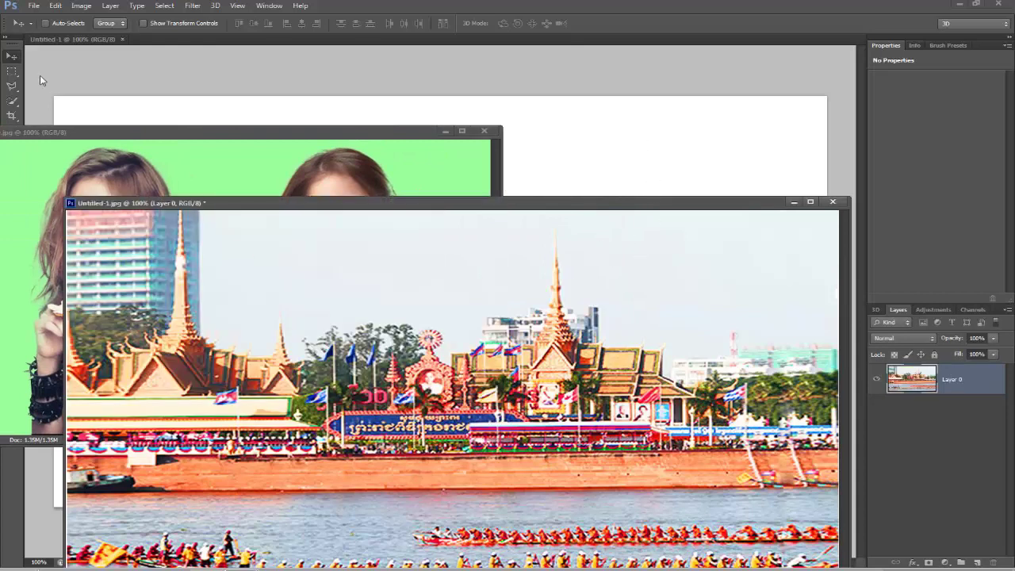
{"action": "left_click_drag", "start_coordinate": [600, 354], "coordinate": [617, 141]}
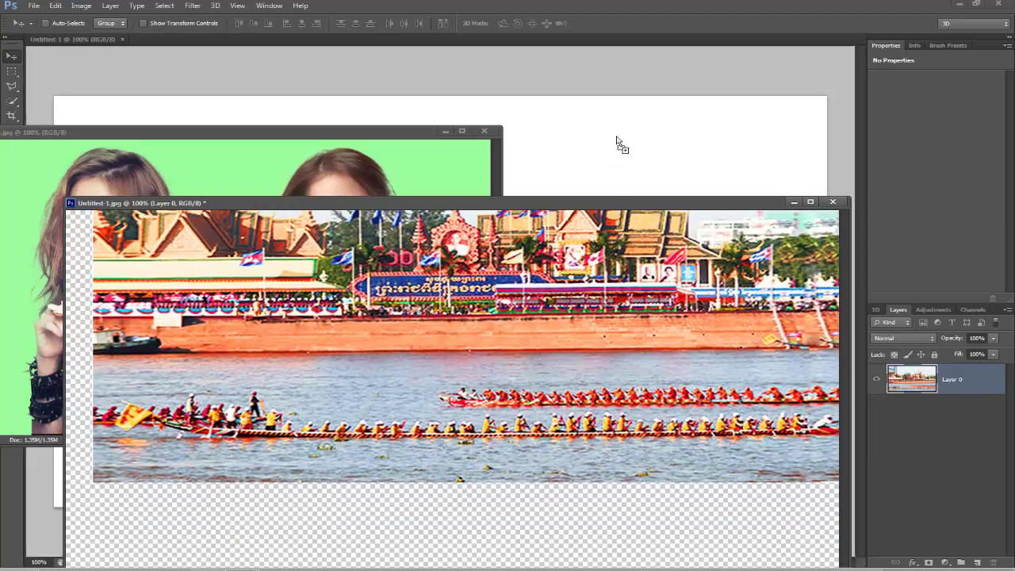
{"action": "left_click", "coordinate": [834, 202]}
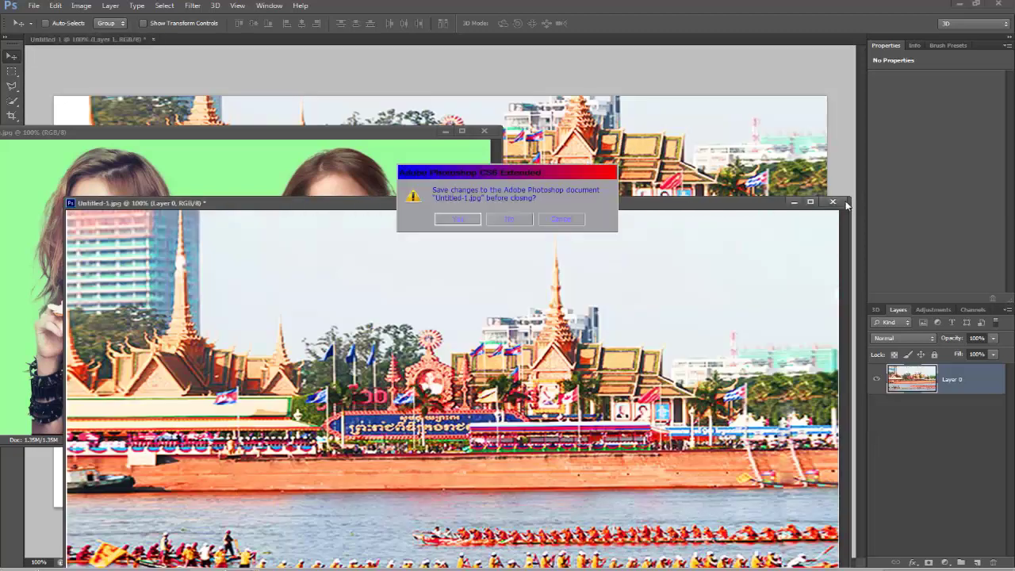
{"action": "left_click", "coordinate": [514, 220]}
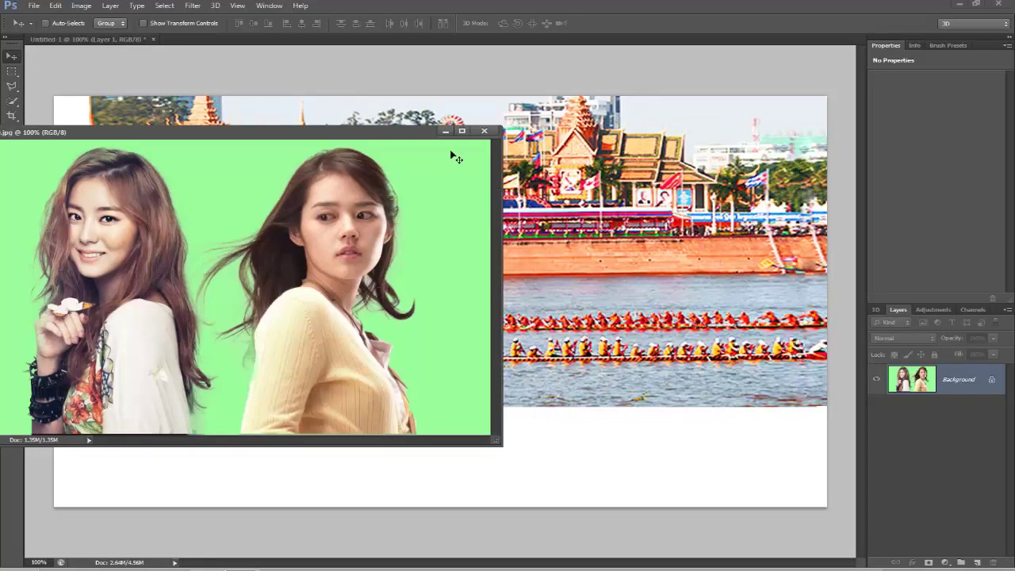
Position the boat-race layer so it fills the composite canvas
{"action": "left_click", "coordinate": [631, 181]}
{"action": "mouse_move", "coordinate": [641, 225]}
{"action": "left_mouse_down"}
{"action": "mouse_move", "coordinate": [589, 314]}
{"action": "mouse_move", "coordinate": [554, 296]}
{"action": "left_mouse_up"}
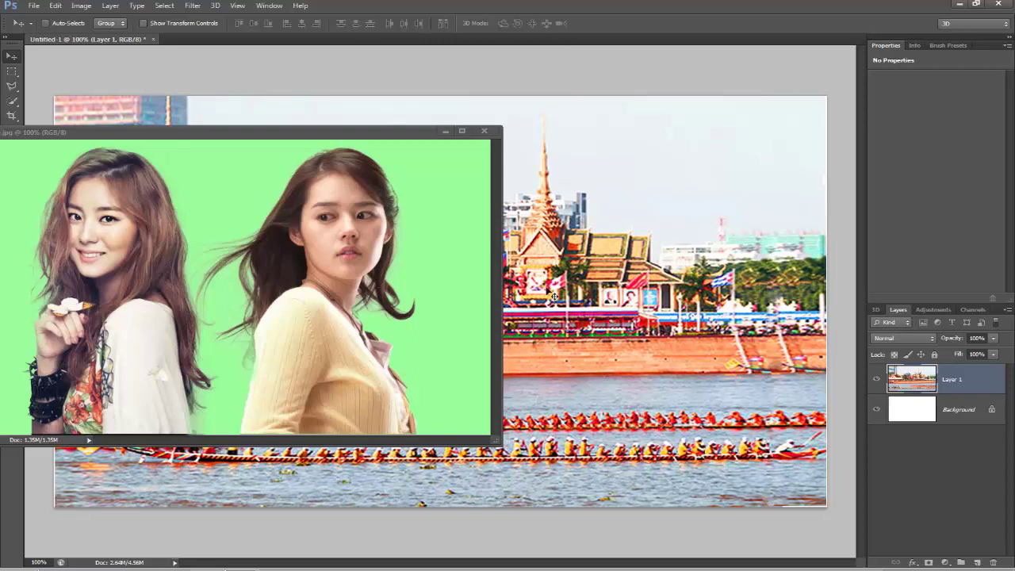
{"action": "mouse_move", "coordinate": [342, 125]}
{"action": "left_mouse_down"}
{"action": "mouse_move", "coordinate": [713, 376]}
{"action": "mouse_move", "coordinate": [561, 376]}
{"action": "mouse_move", "coordinate": [544, 256]}
{"action": "left_mouse_up"}
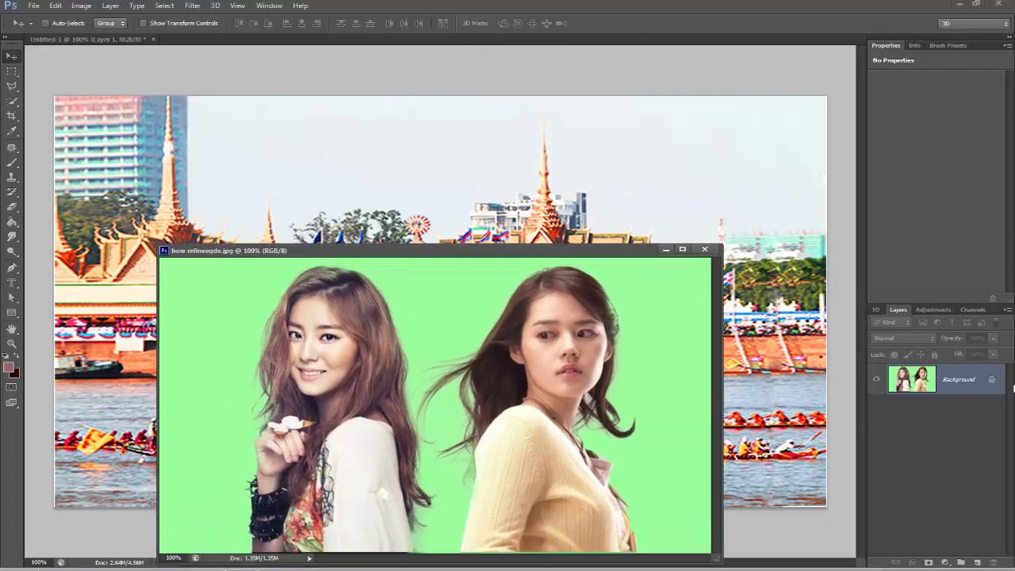
Bring the unlocked two-women photo in as Layer 2, close it unsaved, and lower it
{"action": "double_click", "coordinate": [994, 383]}
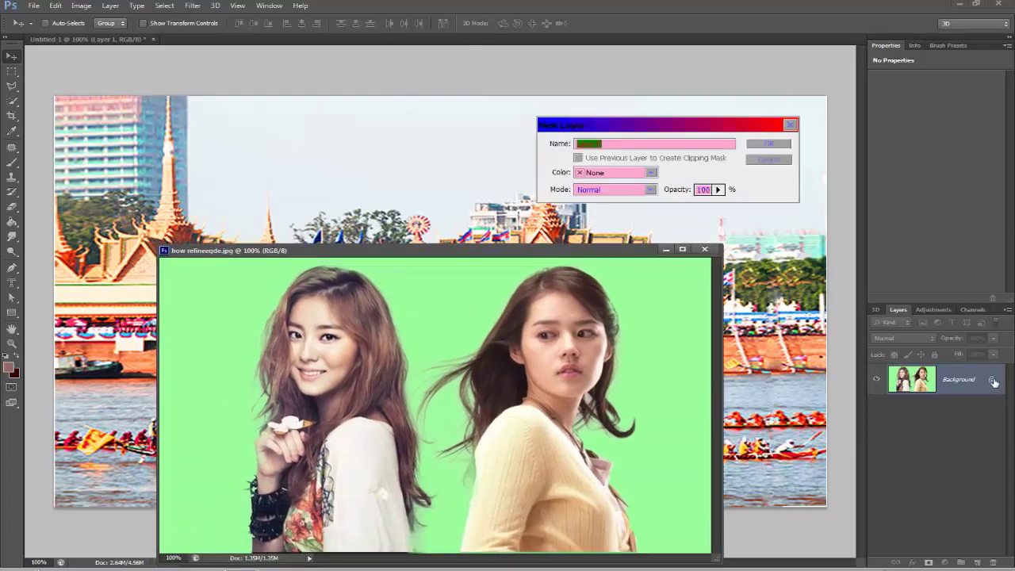
{"action": "left_click", "coordinate": [783, 145]}
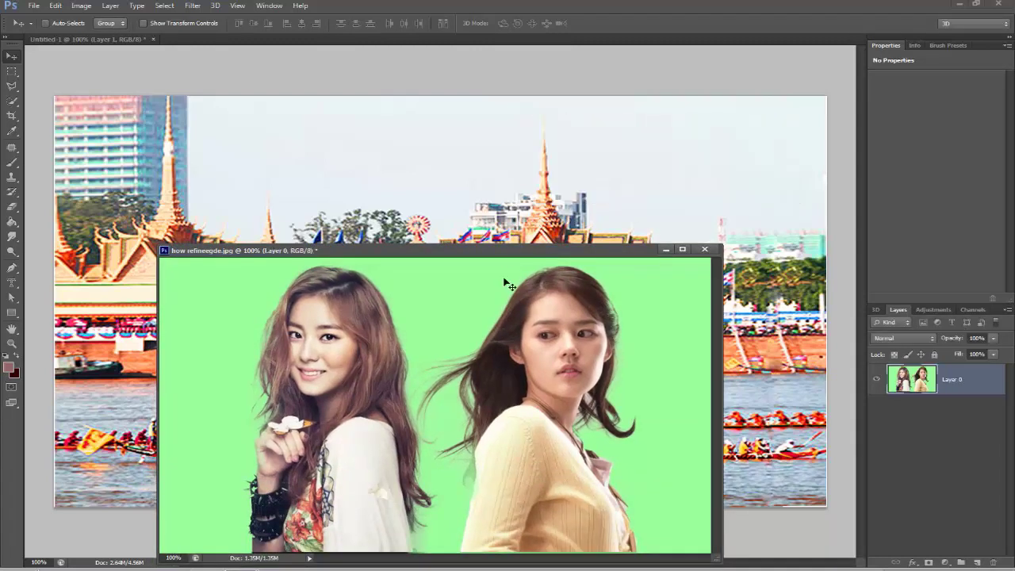
{"action": "left_click_drag", "start_coordinate": [494, 392], "coordinate": [470, 230]}
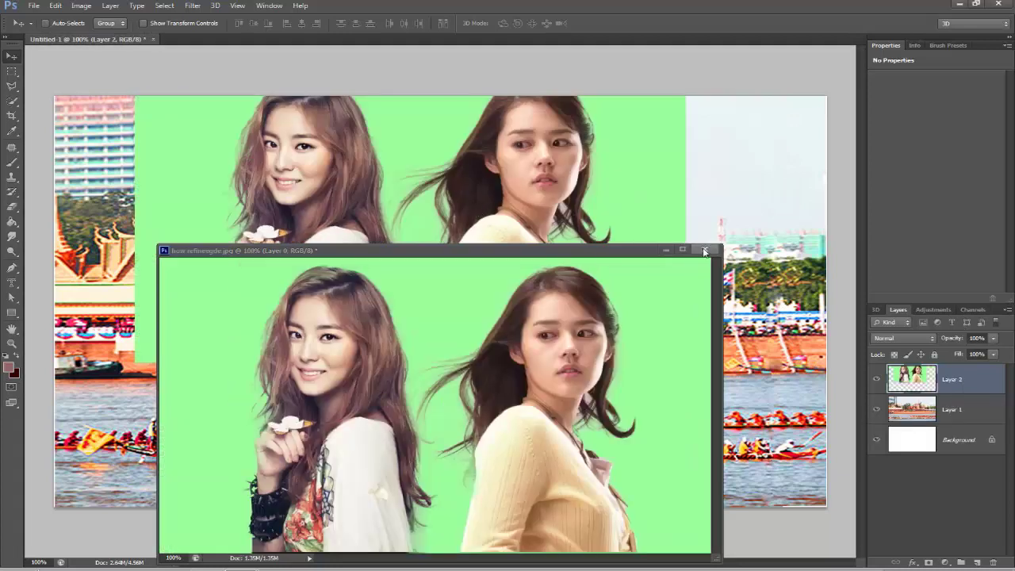
{"action": "left_click", "coordinate": [704, 249]}
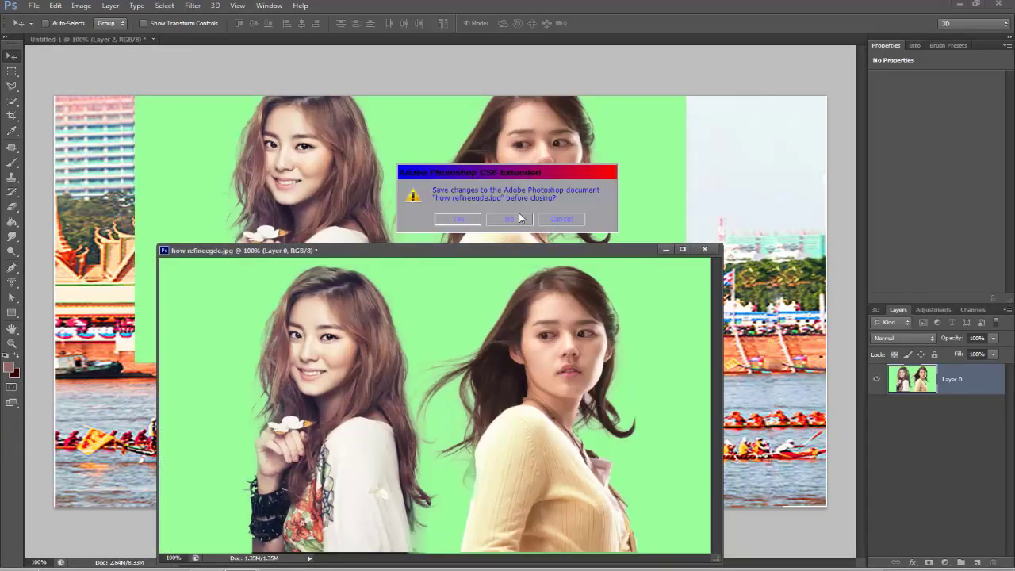
{"action": "left_click", "coordinate": [522, 219]}
{"action": "left_click_drag", "start_coordinate": [521, 220], "coordinate": [521, 326]}
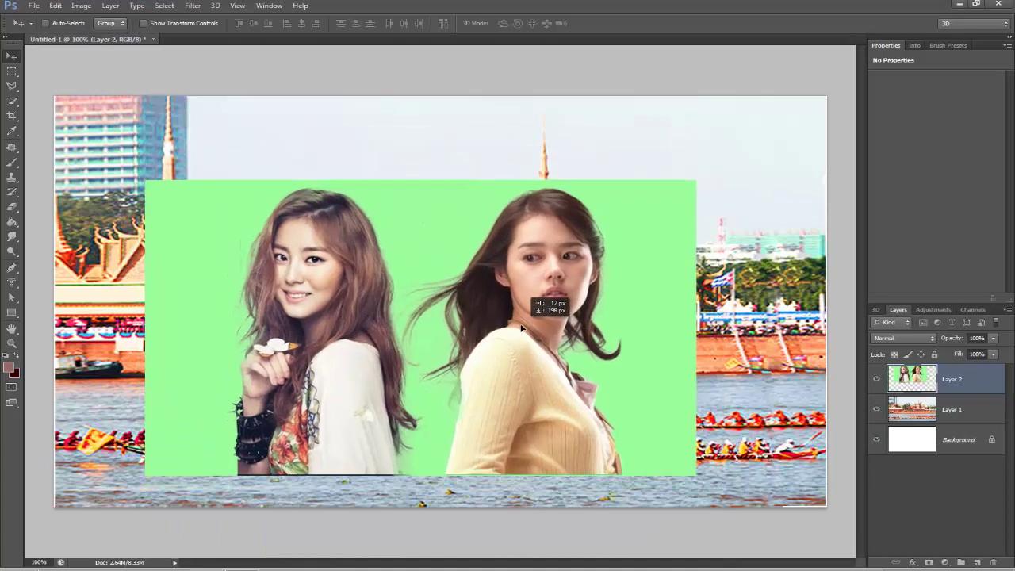
{"action": "left_click_drag", "start_coordinate": [521, 325], "coordinate": [522, 364]}
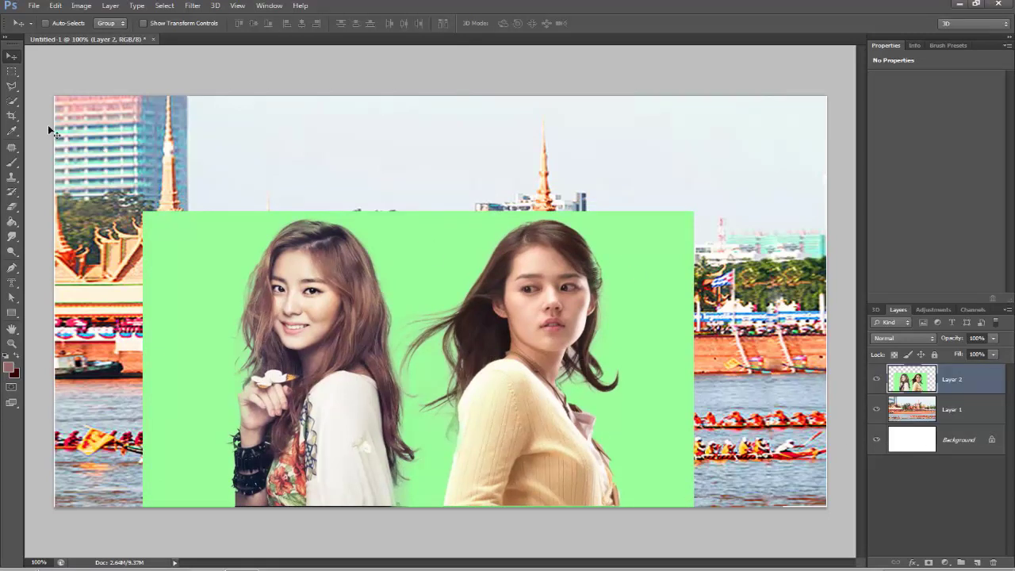
Quick-select both women, the left woman's hand and the right woman's flowing hair
{"action": "left_click", "coordinate": [14, 102]}
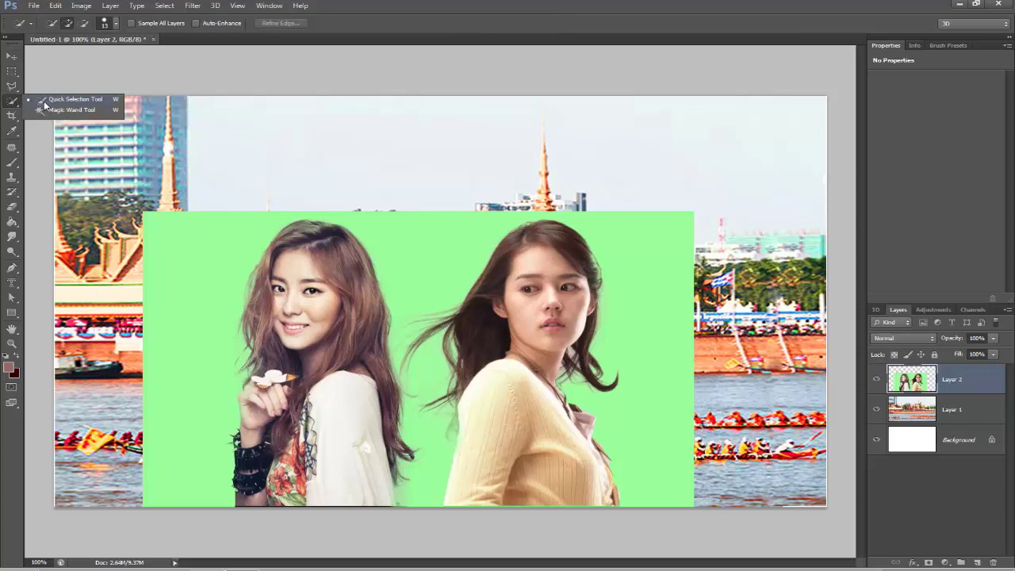
{"action": "left_click", "coordinate": [45, 104]}
{"action": "mouse_move", "coordinate": [283, 257]}
{"action": "left_mouse_down"}
{"action": "mouse_move", "coordinate": [334, 438]}
{"action": "mouse_move", "coordinate": [265, 304]}
{"action": "left_mouse_up"}
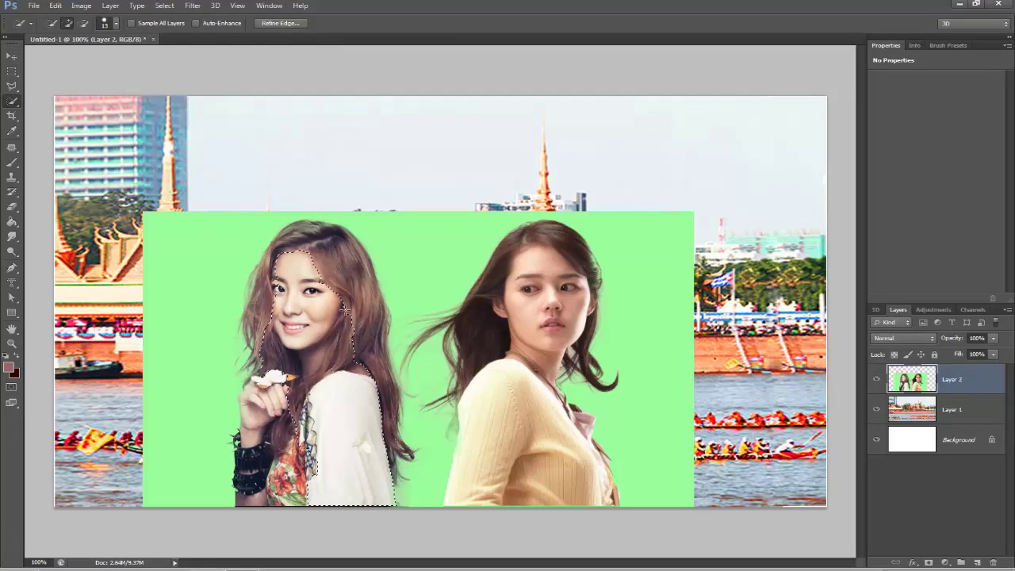
{"action": "left_click_drag", "start_coordinate": [313, 461], "coordinate": [246, 500]}
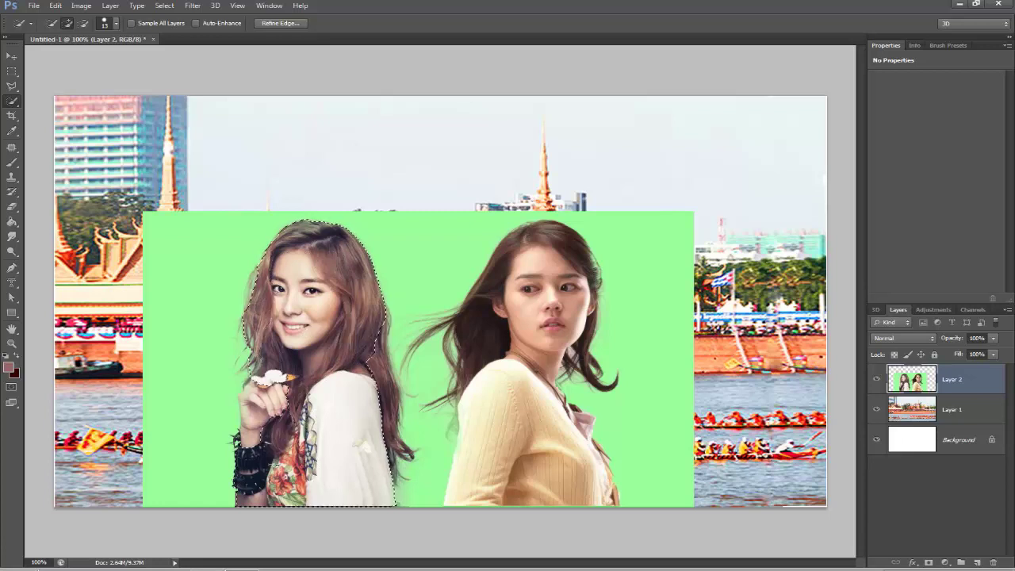
{"action": "left_click_drag", "start_coordinate": [528, 292], "coordinate": [533, 500]}
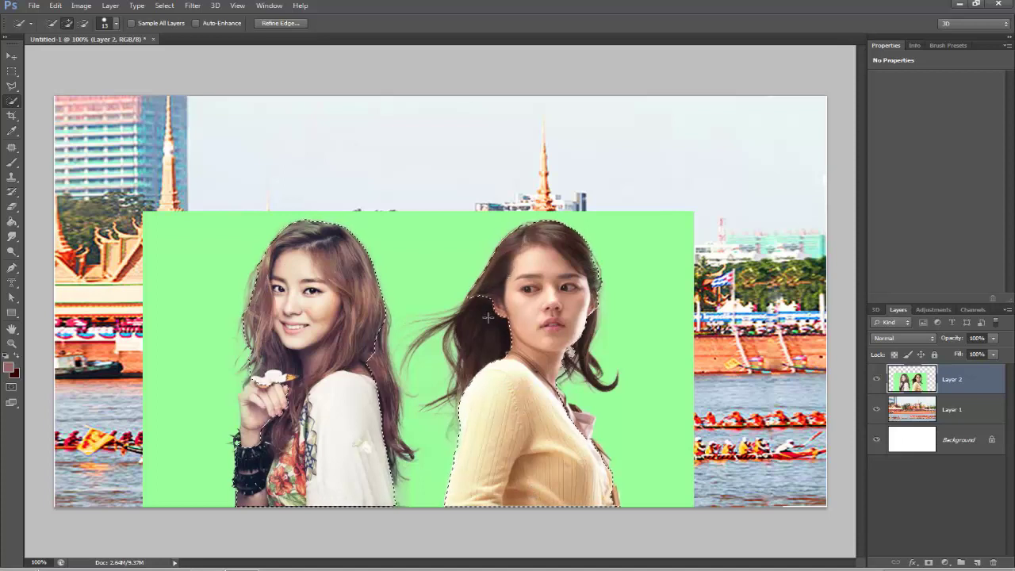
{"action": "left_click_drag", "start_coordinate": [489, 322], "coordinate": [482, 328]}
{"action": "key", "text": "bracketright"}
{"action": "left_click_drag", "start_coordinate": [585, 356], "coordinate": [581, 345]}
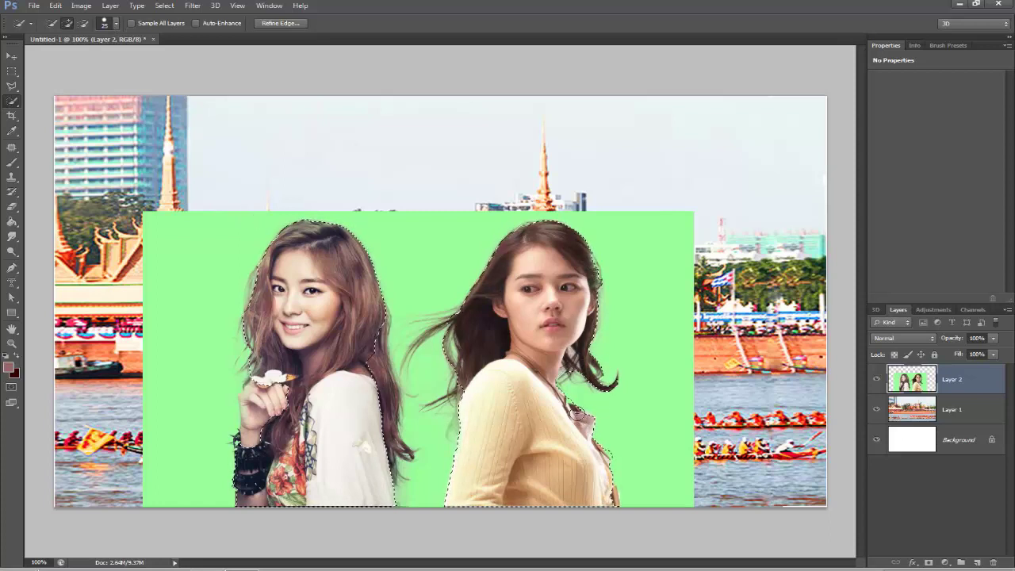
{"action": "key", "text": "alt"}
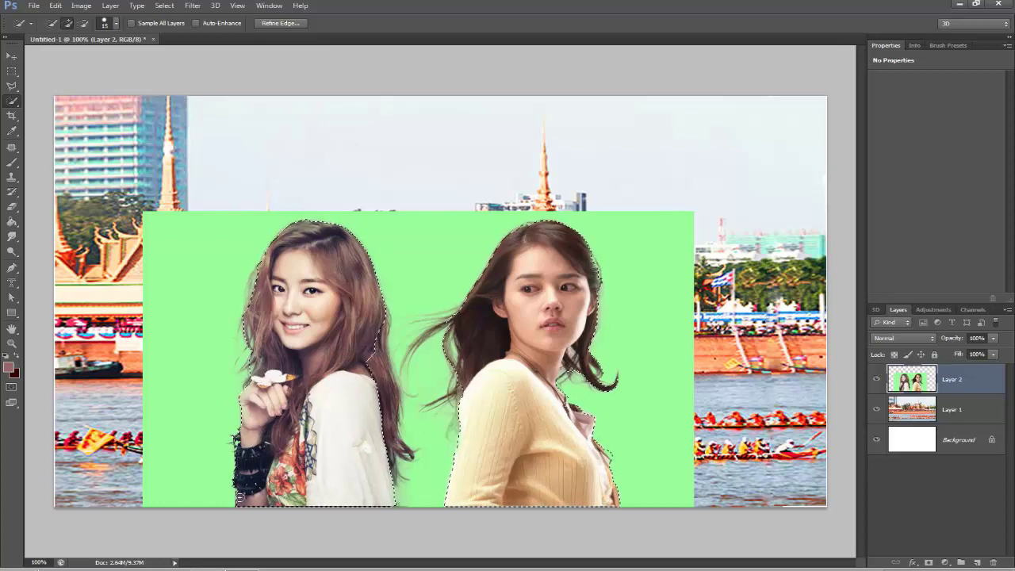
{"action": "left_click_drag", "start_coordinate": [380, 380], "coordinate": [389, 426]}
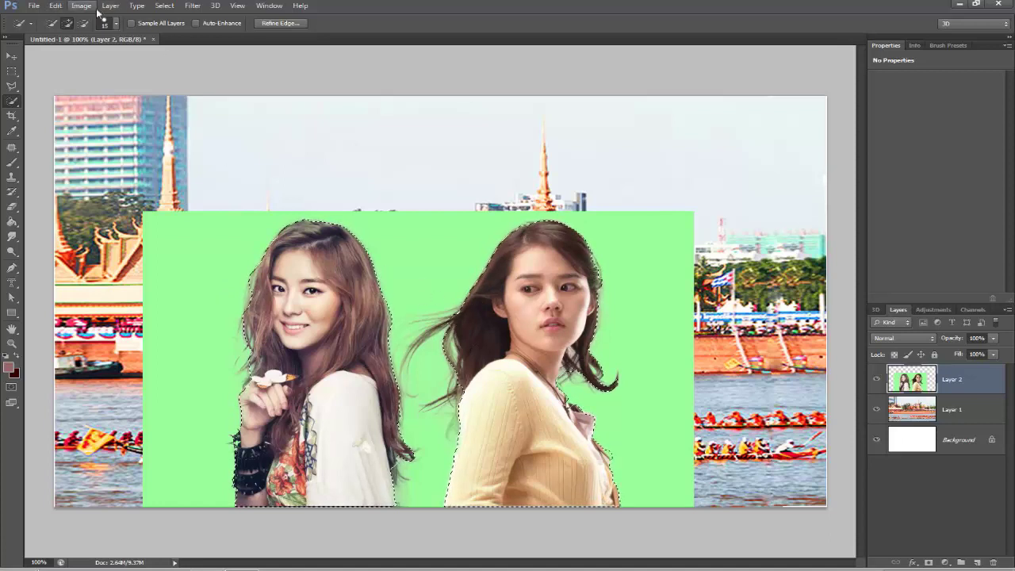
Refine Edge the selection with On Layers view, Smart Radius and a 10 px radius
{"action": "left_click", "coordinate": [164, 9]}
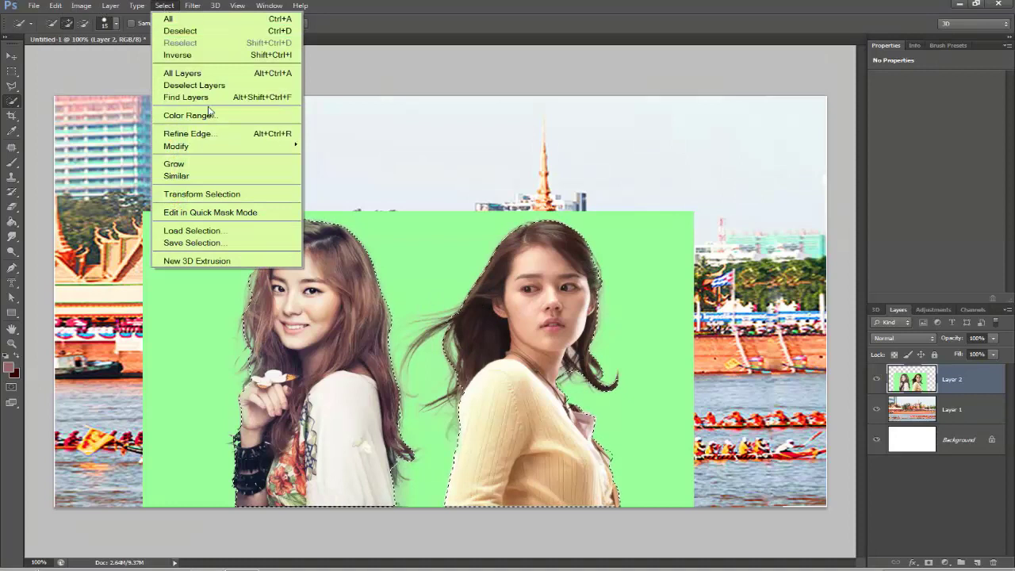
{"action": "left_click", "coordinate": [221, 133]}
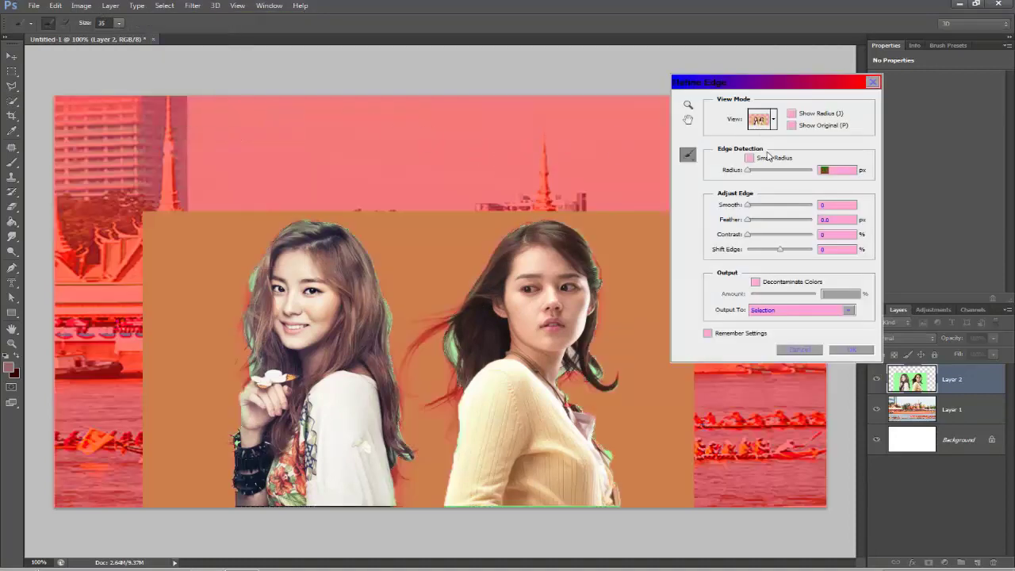
{"action": "left_click", "coordinate": [759, 120]}
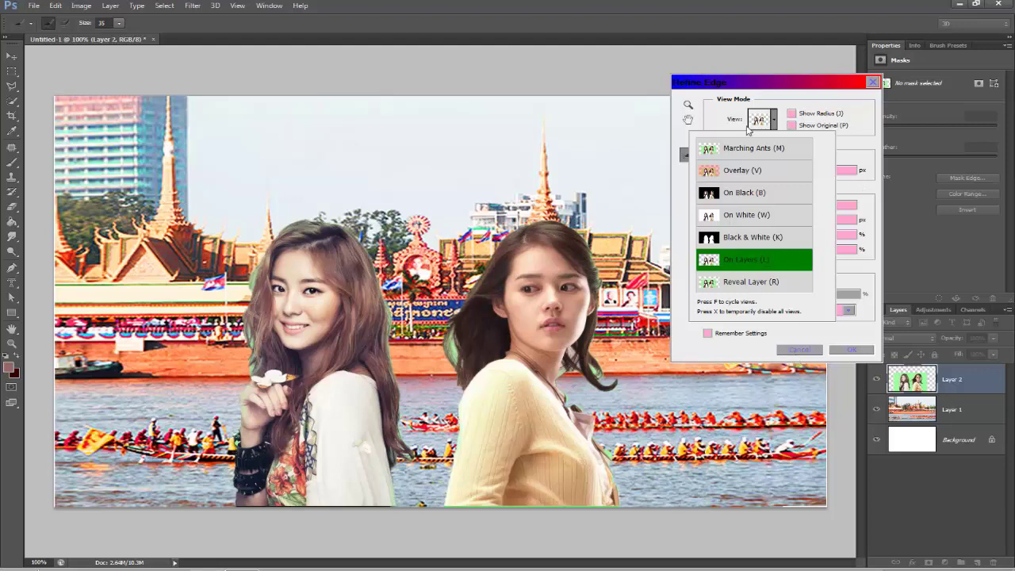
{"action": "left_click", "coordinate": [761, 124]}
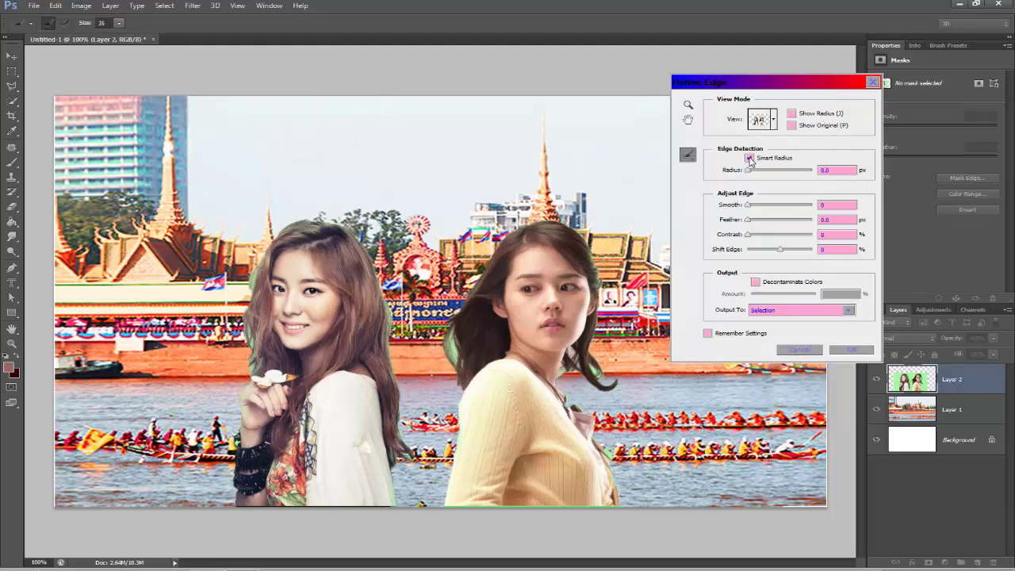
{"action": "double_click", "coordinate": [834, 171]}
{"action": "type", "text": "10"}
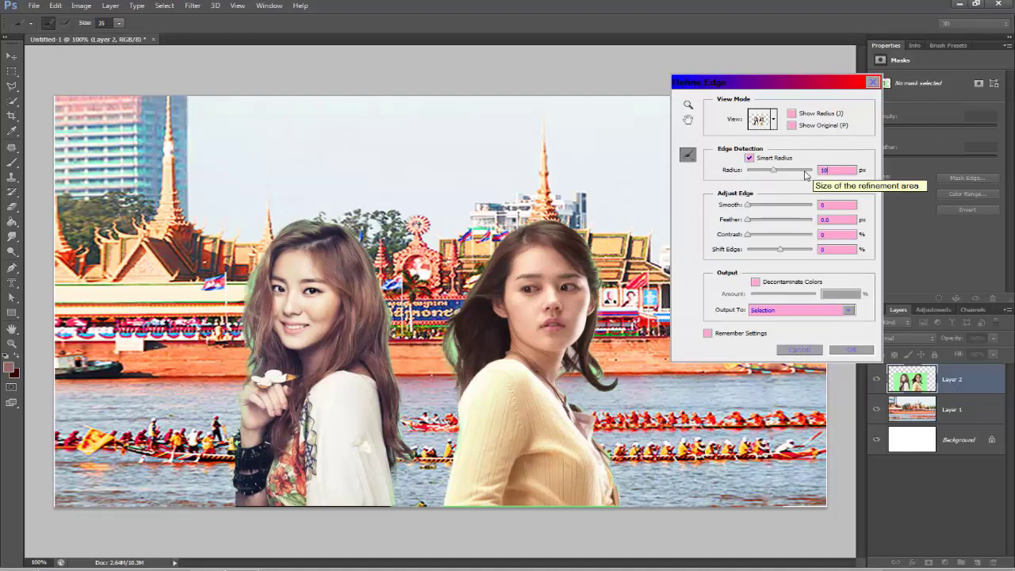
{"action": "left_click", "coordinate": [689, 158]}
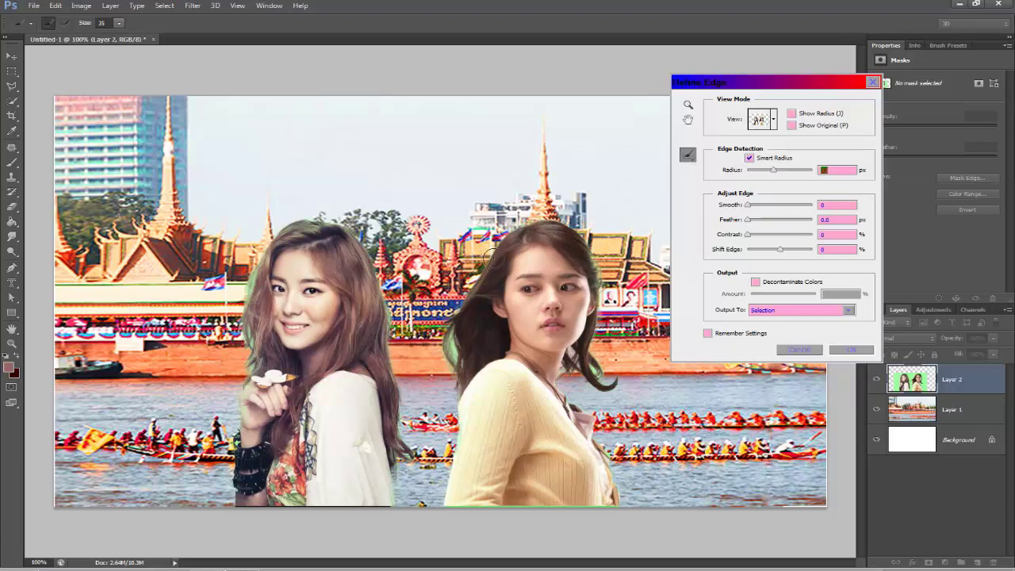
Refine the right woman's hair along its top, outer edge and lower tips
{"action": "mouse_move", "coordinate": [546, 219]}
{"action": "left_mouse_down"}
{"action": "mouse_move", "coordinate": [475, 315]}
{"action": "mouse_move", "coordinate": [457, 394]}
{"action": "mouse_move", "coordinate": [432, 403]}
{"action": "left_mouse_up"}
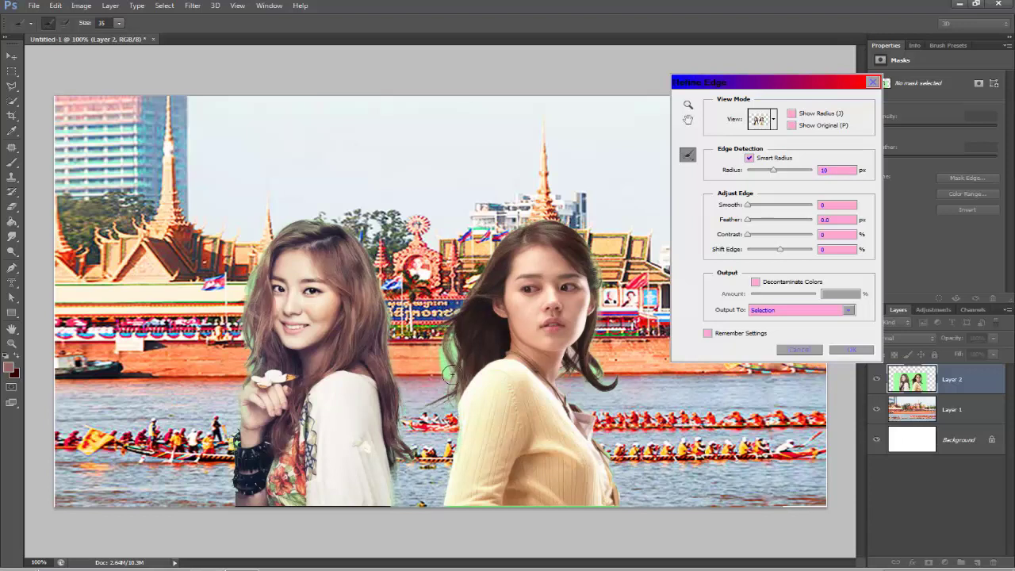
{"action": "left_click_drag", "start_coordinate": [602, 379], "coordinate": [591, 246]}
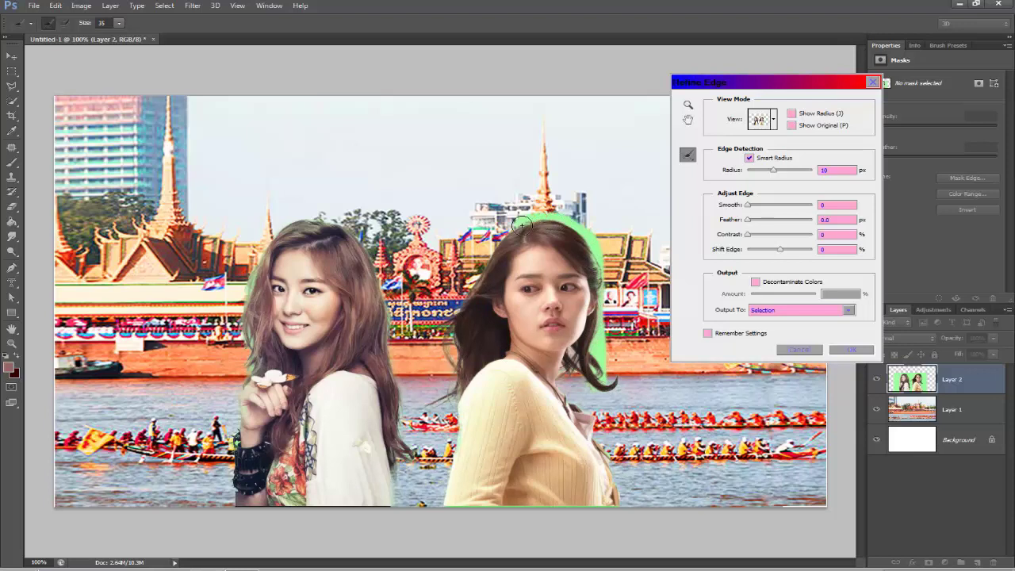
{"action": "left_click_drag", "start_coordinate": [561, 224], "coordinate": [519, 225]}
{"action": "left_click_drag", "start_coordinate": [607, 393], "coordinate": [566, 369]}
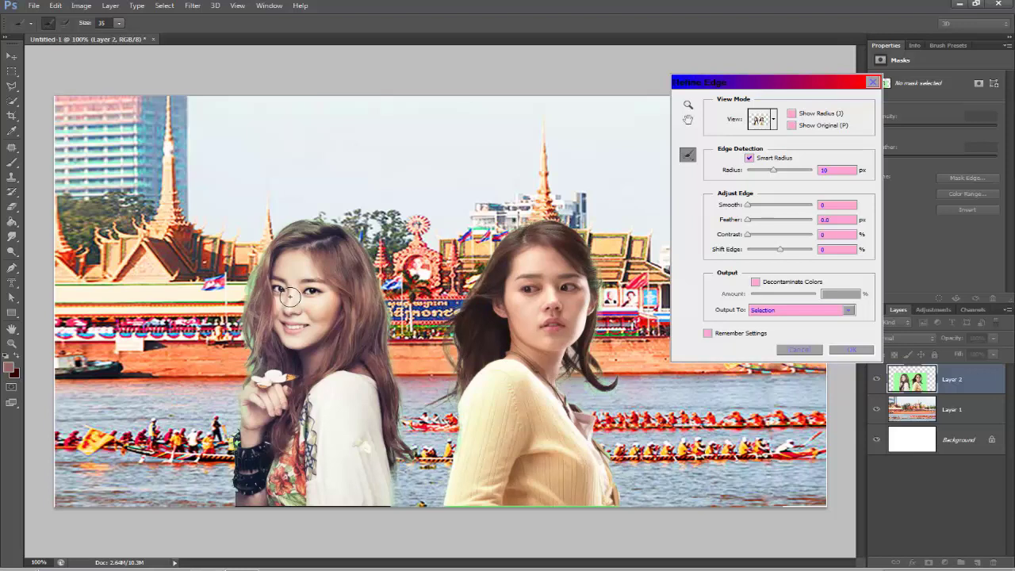
Refine the left woman's hair outline and the right woman's loose blowing strands
{"action": "mouse_move", "coordinate": [333, 224]}
{"action": "left_mouse_down"}
{"action": "mouse_move", "coordinate": [302, 218]}
{"action": "mouse_move", "coordinate": [247, 373]}
{"action": "left_mouse_up"}
{"action": "mouse_move", "coordinate": [346, 230]}
{"action": "left_mouse_down"}
{"action": "mouse_move", "coordinate": [391, 414]}
{"action": "mouse_move", "coordinate": [402, 385]}
{"action": "left_mouse_up"}
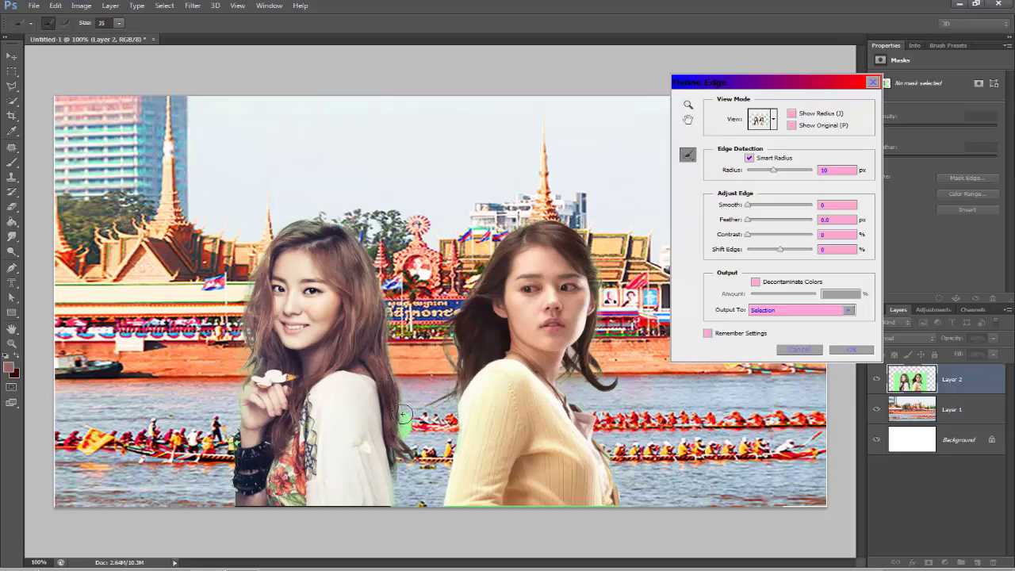
{"action": "mouse_move", "coordinate": [401, 422]}
{"action": "left_mouse_down"}
{"action": "mouse_move", "coordinate": [423, 459]}
{"action": "mouse_move", "coordinate": [399, 471]}
{"action": "left_mouse_up"}
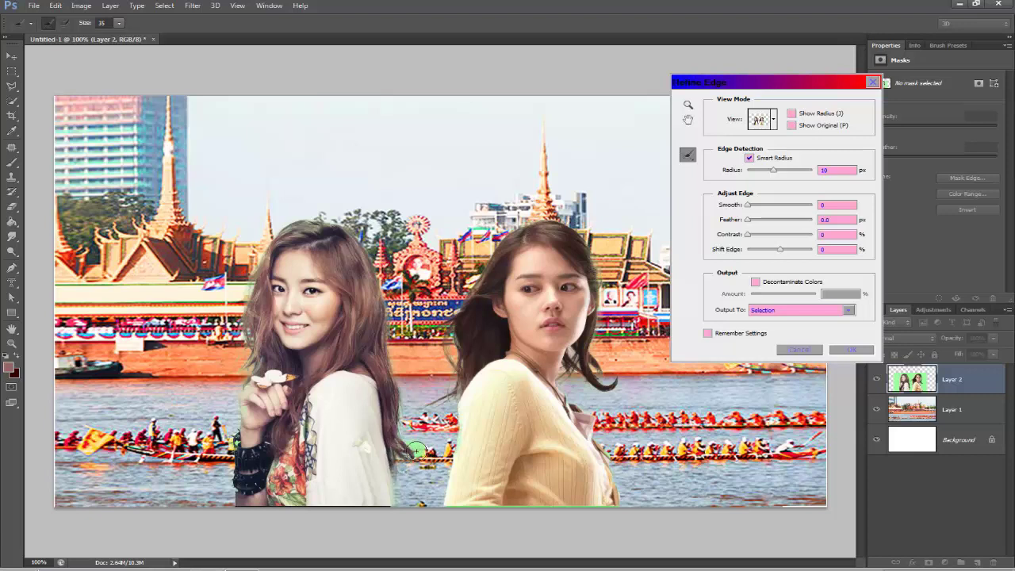
{"action": "mouse_move", "coordinate": [445, 317]}
{"action": "left_mouse_down"}
{"action": "mouse_move", "coordinate": [401, 373]}
{"action": "mouse_move", "coordinate": [488, 280]}
{"action": "left_mouse_up"}
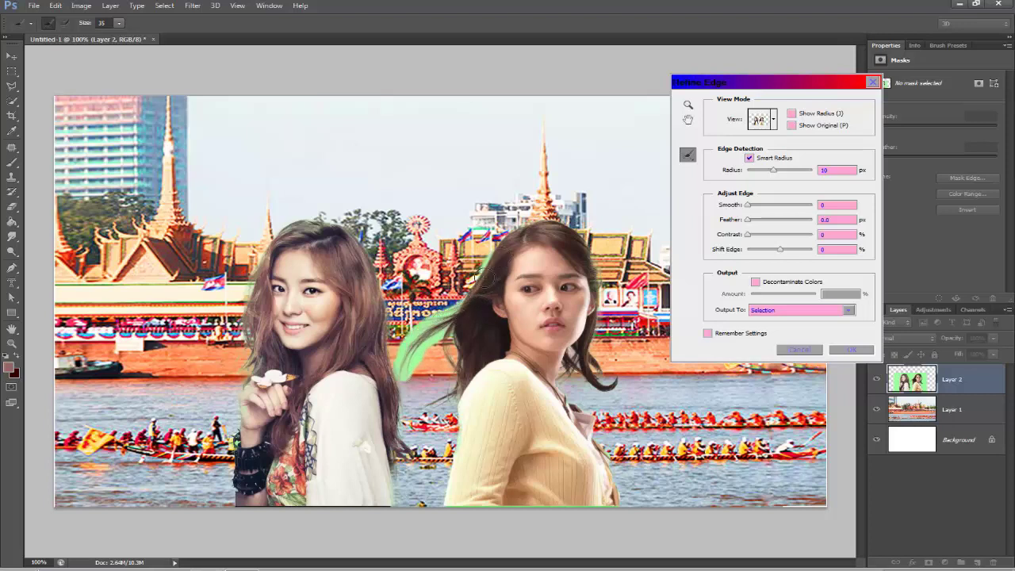
{"action": "left_click_drag", "start_coordinate": [487, 280], "coordinate": [453, 373]}
{"action": "mouse_move", "coordinate": [444, 333]}
{"action": "left_mouse_down"}
{"action": "mouse_move", "coordinate": [438, 412]}
{"action": "mouse_move", "coordinate": [428, 416]}
{"action": "mouse_move", "coordinate": [452, 380]}
{"action": "mouse_move", "coordinate": [414, 406]}
{"action": "left_mouse_up"}
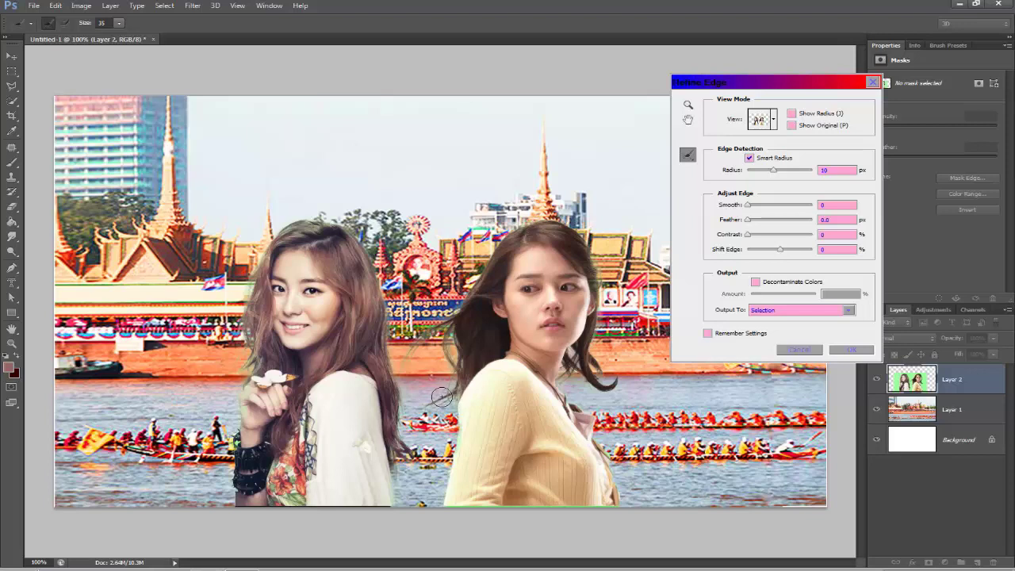
{"action": "left_click", "coordinate": [567, 381]}
Output the refined cut-out to a new layer and hide the river background Layer 1
{"action": "left_click", "coordinate": [848, 310]}
{"action": "left_click", "coordinate": [791, 347]}
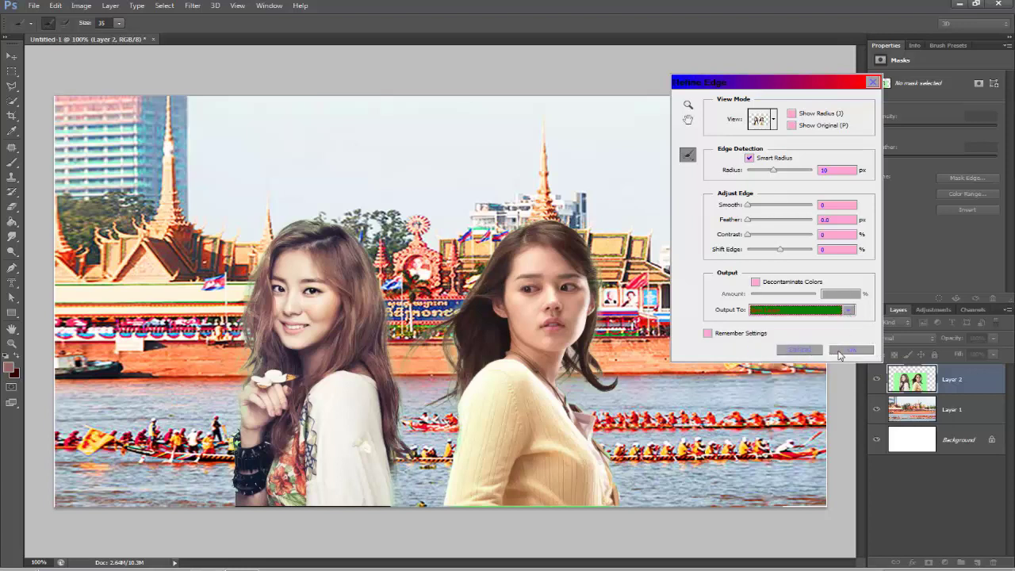
{"action": "left_click", "coordinate": [865, 354]}
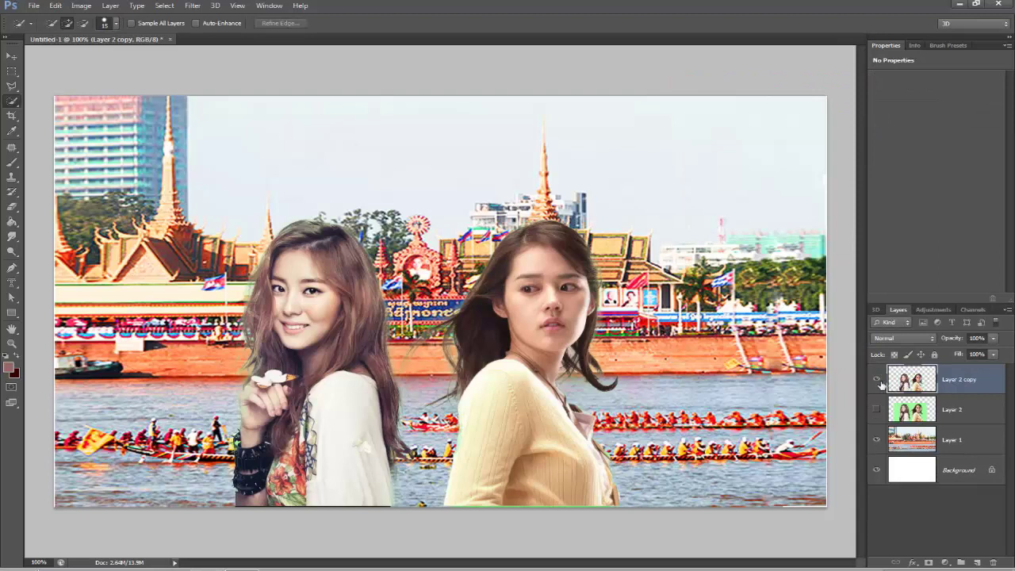
{"action": "left_click", "coordinate": [877, 440]}
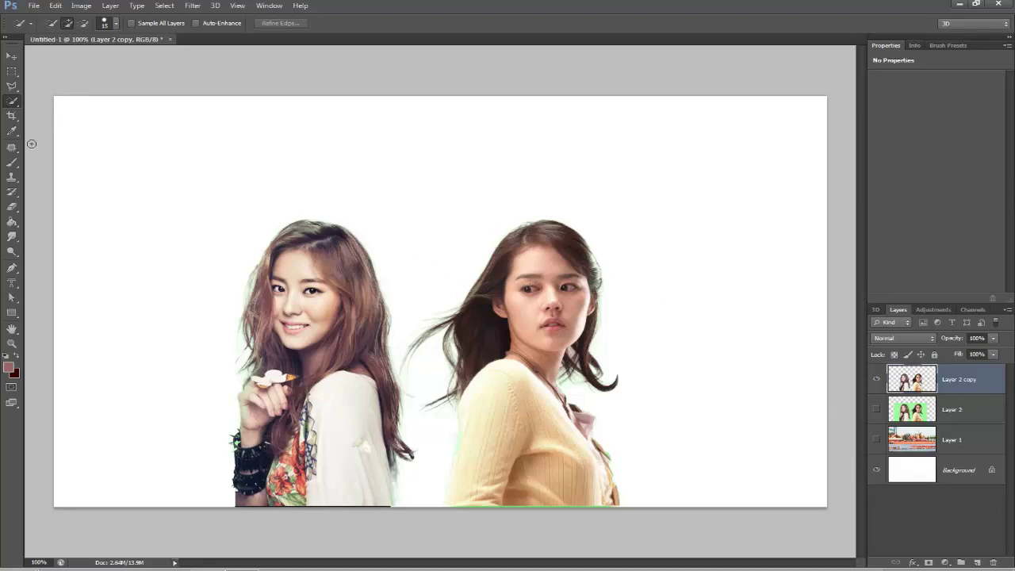
{"action": "left_click", "coordinate": [11, 165]}
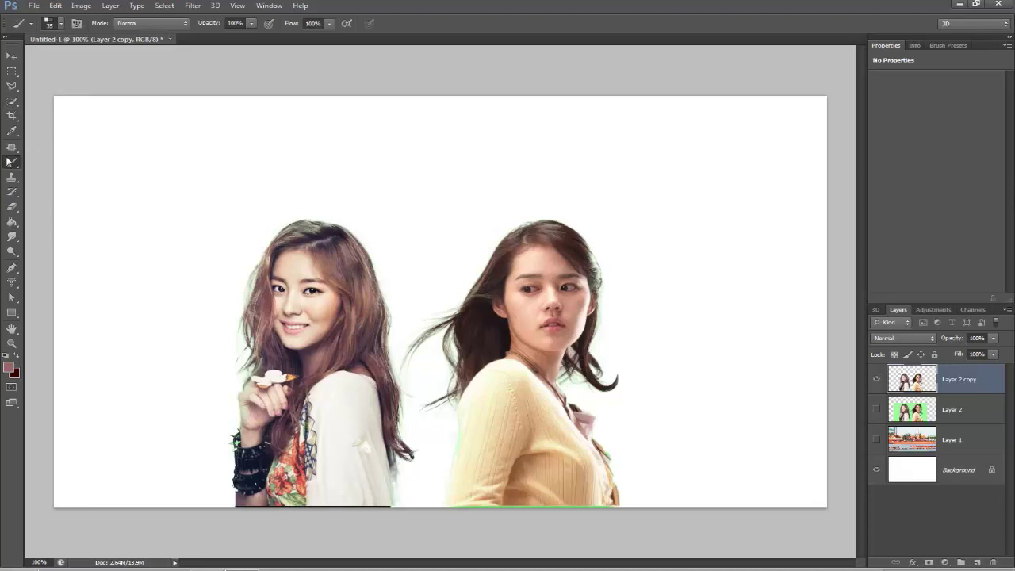
Choose a soft brush preset and set the foreground colour to 996666
{"action": "left_click", "coordinate": [957, 45]}
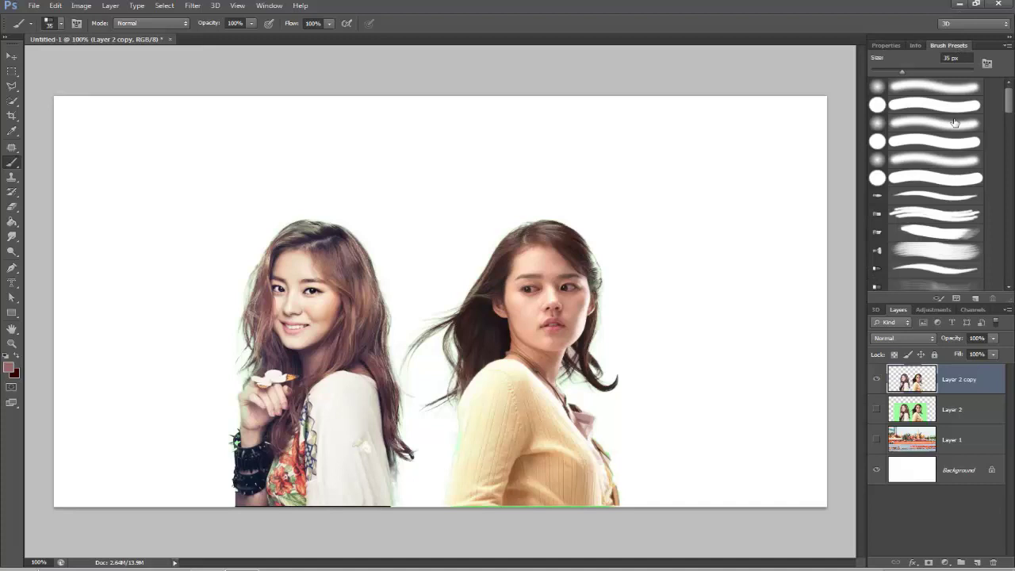
{"action": "left_click_drag", "start_coordinate": [1009, 103], "coordinate": [1009, 121]}
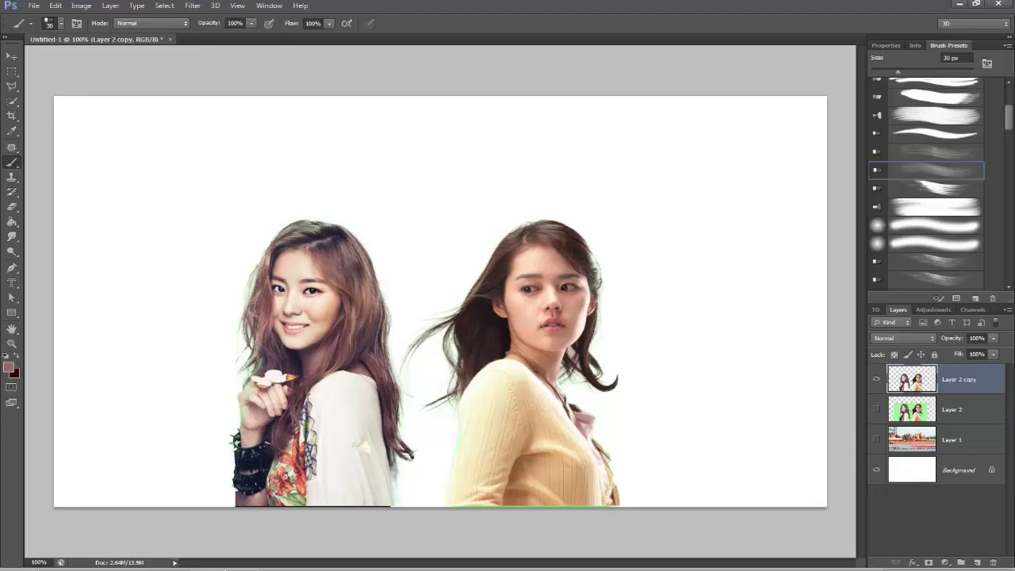
{"action": "left_click", "coordinate": [10, 368]}
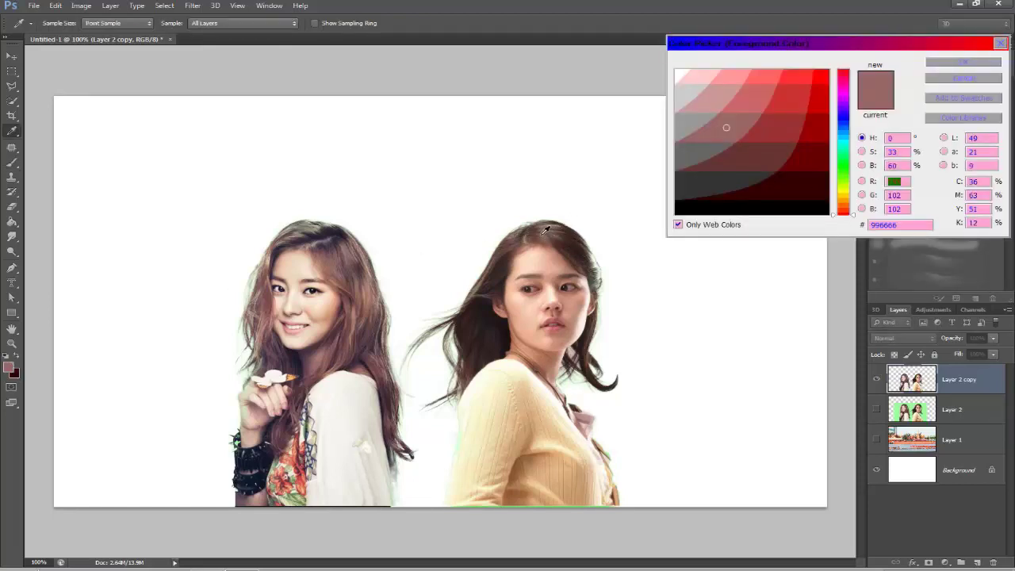
{"action": "left_click", "coordinate": [546, 229]}
{"action": "left_click", "coordinate": [543, 230]}
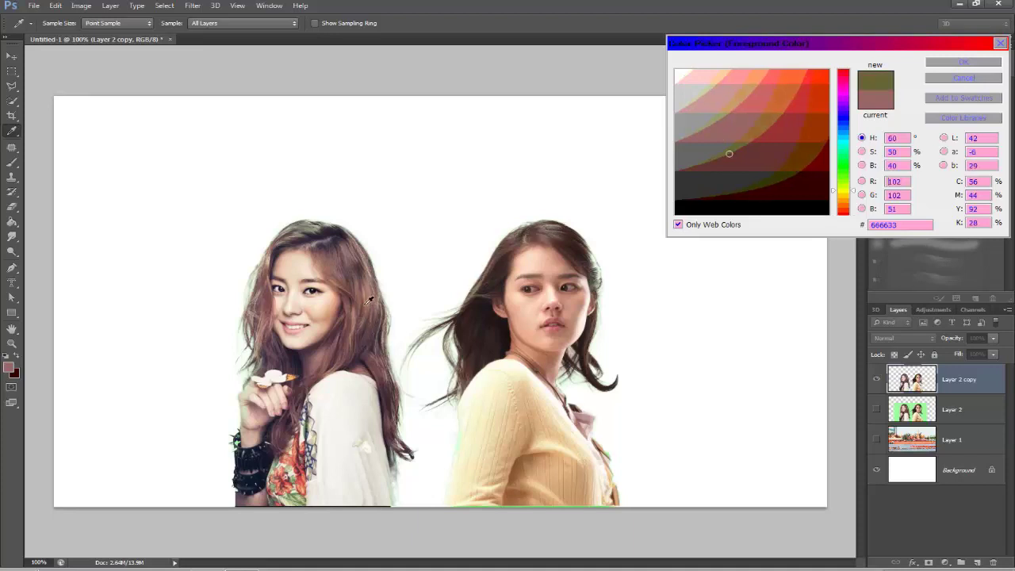
{"action": "left_click", "coordinate": [547, 230]}
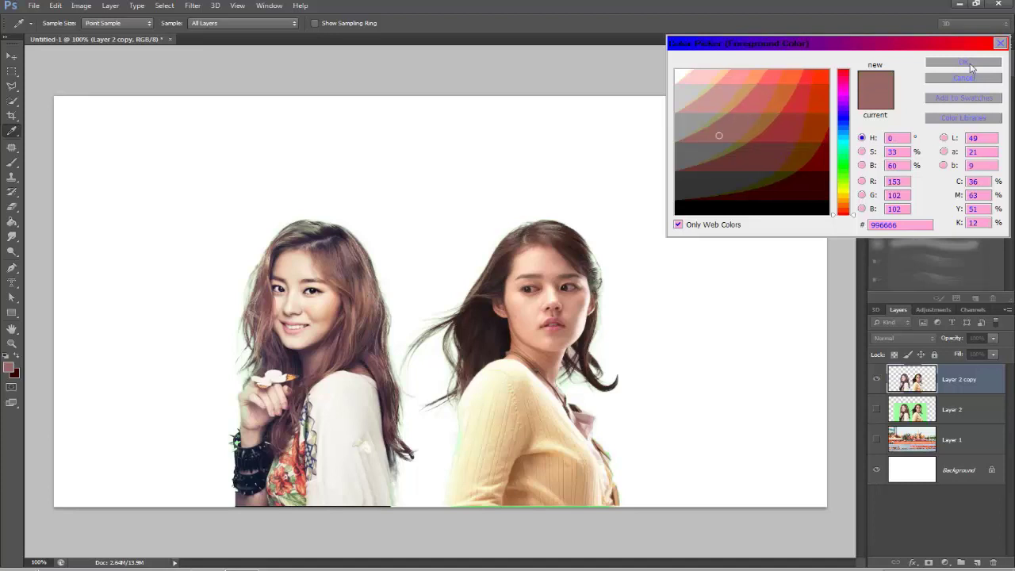
{"action": "left_click", "coordinate": [963, 62]}
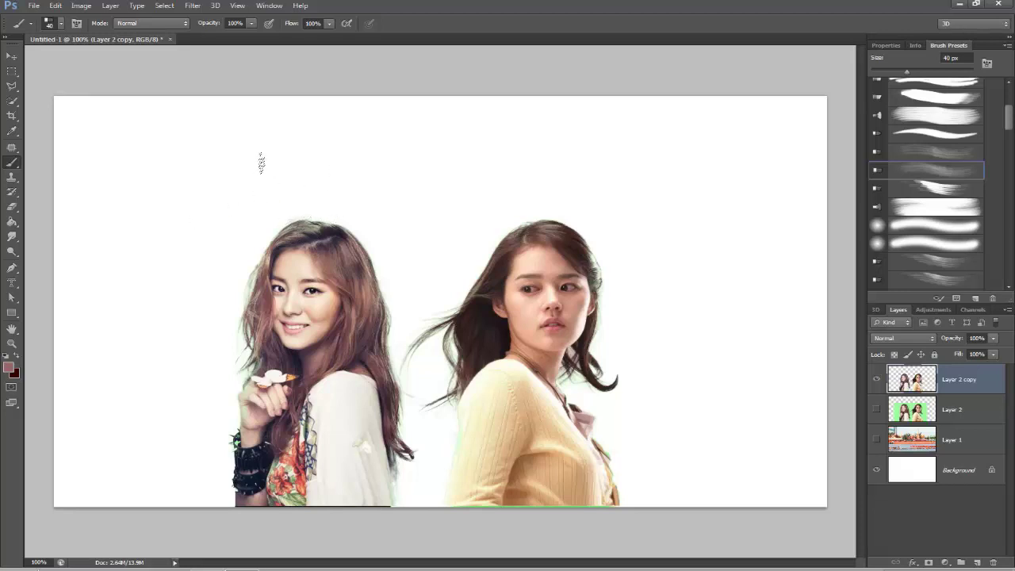
Shrink the brush to 35 px, test a cc6666 pink tint, then revert to 996666
{"action": "key", "text": "bracketleft"}
{"action": "left_click", "coordinate": [10, 369]}
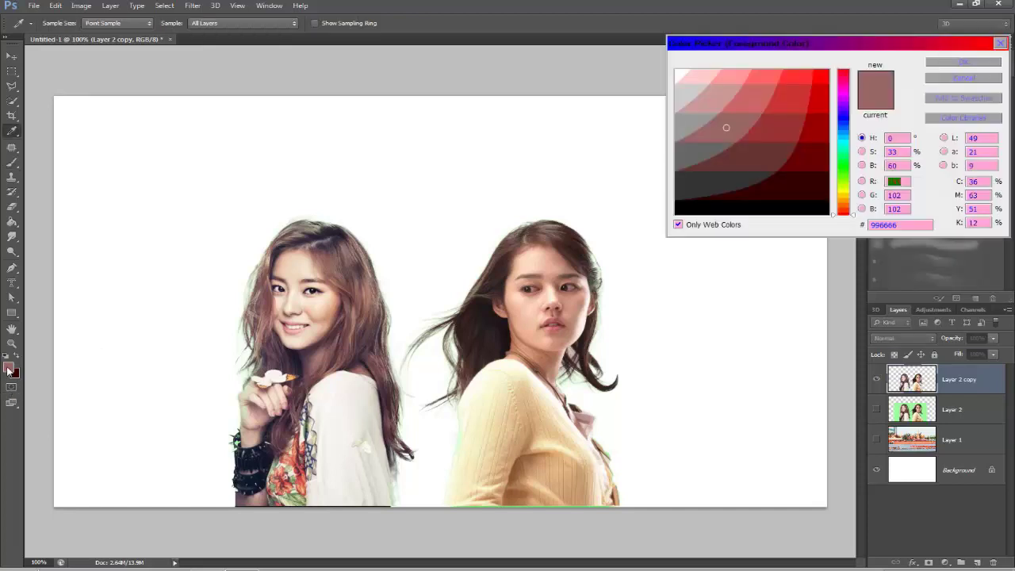
{"action": "left_click", "coordinate": [759, 104]}
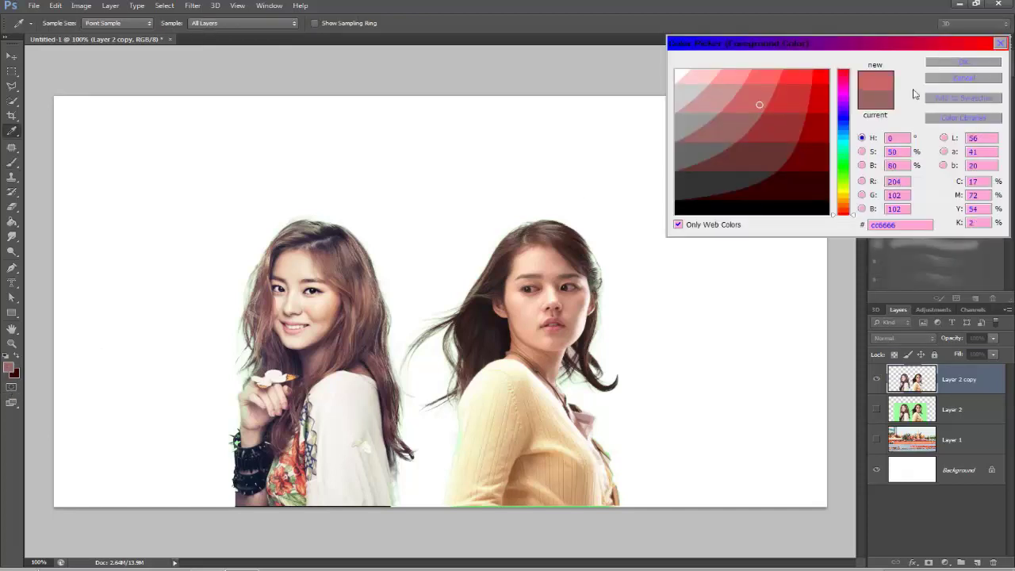
{"action": "left_click", "coordinate": [971, 62]}
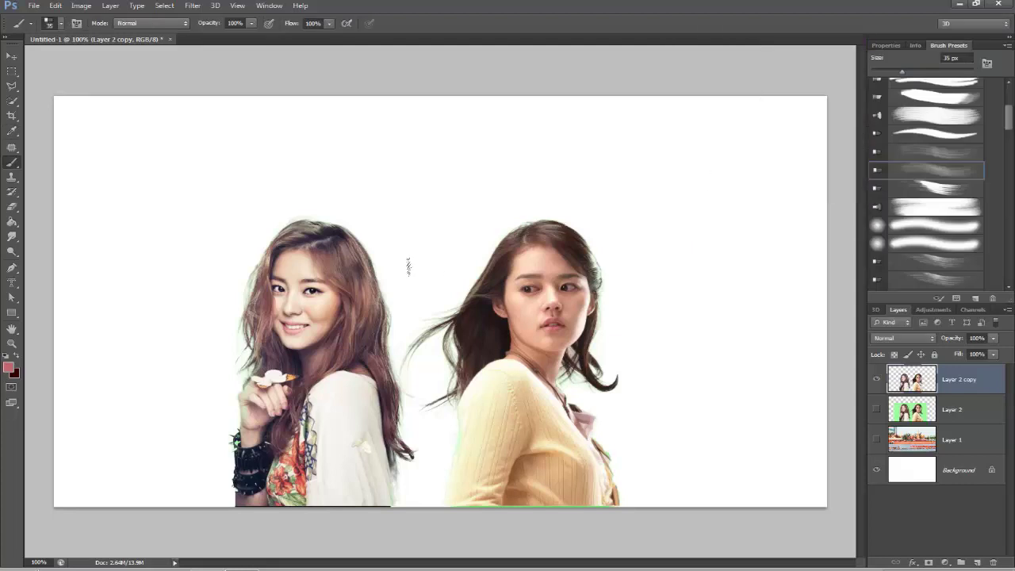
{"action": "left_click_drag", "start_coordinate": [287, 224], "coordinate": [271, 234]}
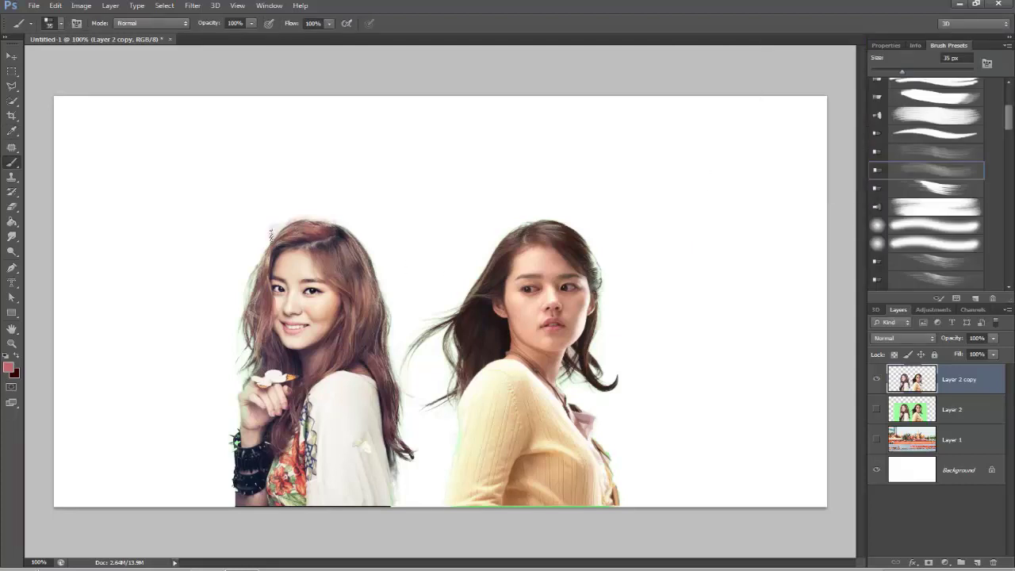
{"action": "key", "text": "ctrl+z"}
{"action": "left_click", "coordinate": [8, 368]}
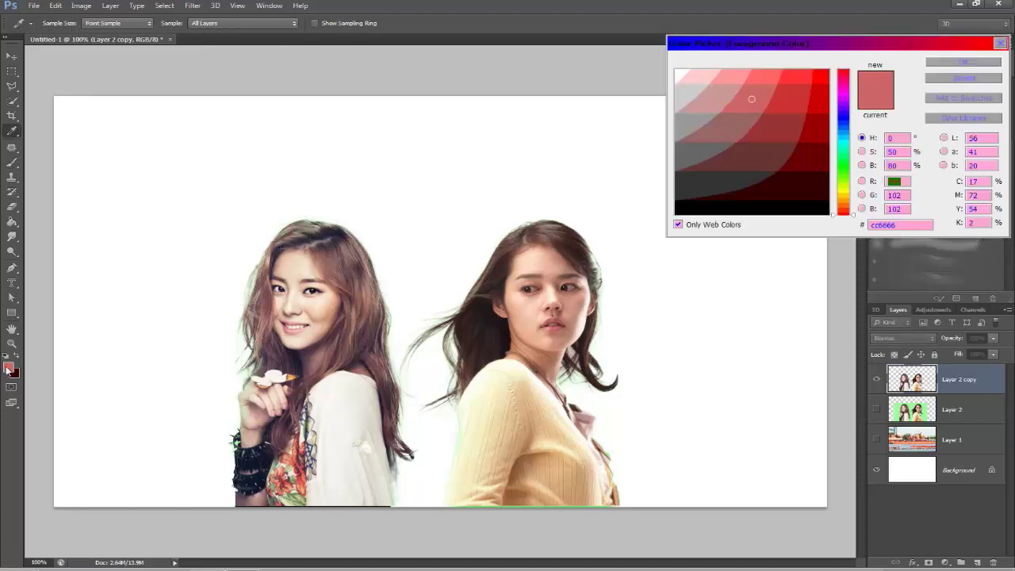
{"action": "left_click", "coordinate": [731, 123]}
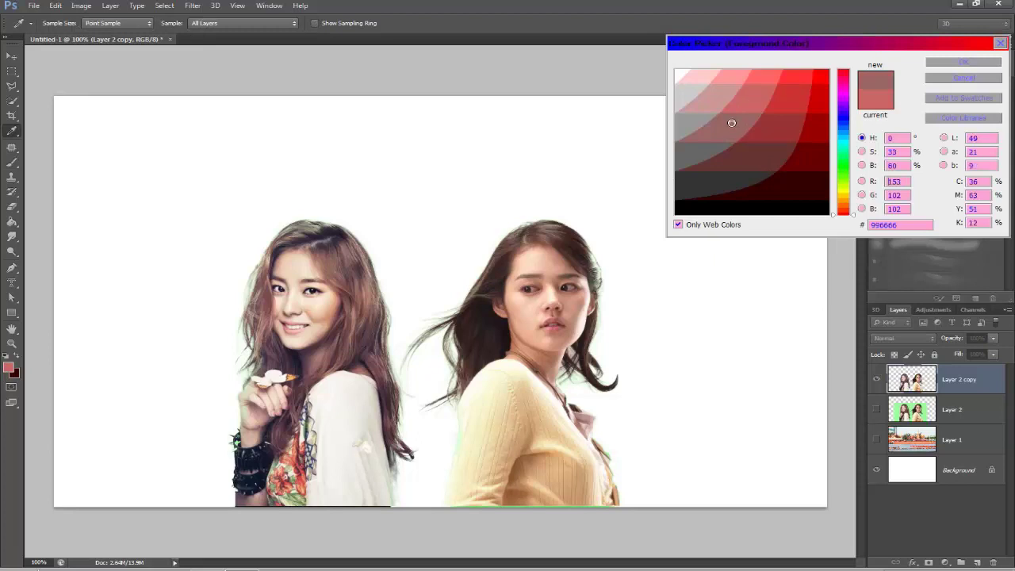
{"action": "left_click", "coordinate": [984, 63]}
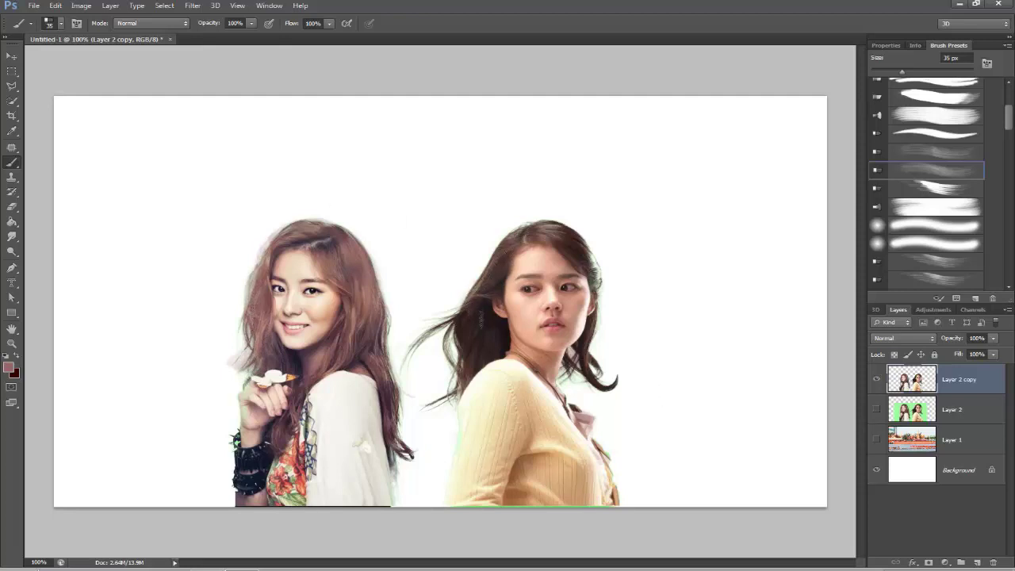
Paint dark brown over the right woman's hair top and outer edge
{"action": "left_click", "coordinate": [485, 316], "text": "alt"}
{"action": "left_click_drag", "start_coordinate": [475, 302], "coordinate": [495, 247]}
{"action": "mouse_move", "coordinate": [521, 230]}
{"action": "left_mouse_down"}
{"action": "mouse_move", "coordinate": [512, 235]}
{"action": "mouse_move", "coordinate": [562, 235]}
{"action": "left_mouse_up"}
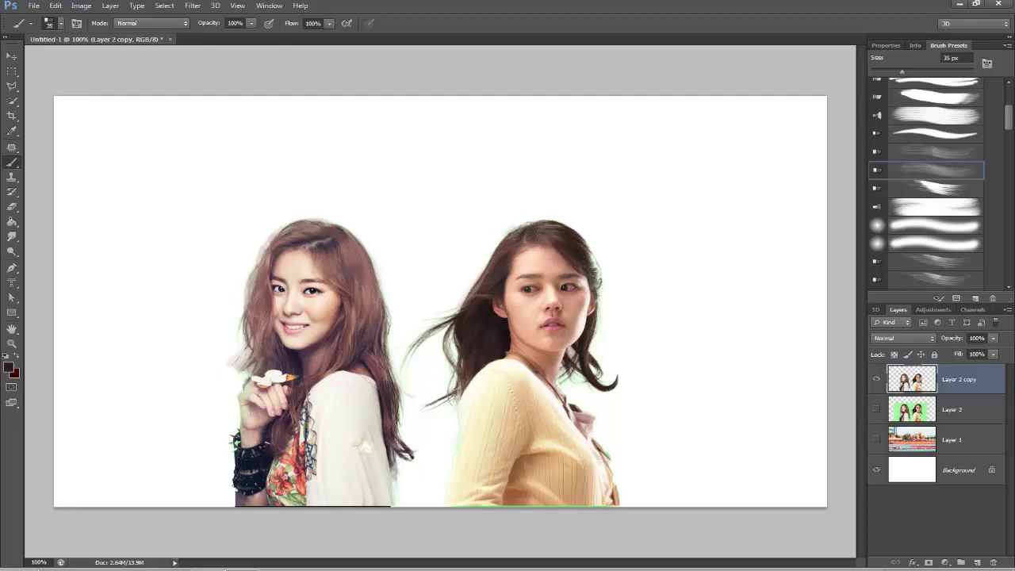
{"action": "left_click_drag", "start_coordinate": [517, 232], "coordinate": [526, 232]}
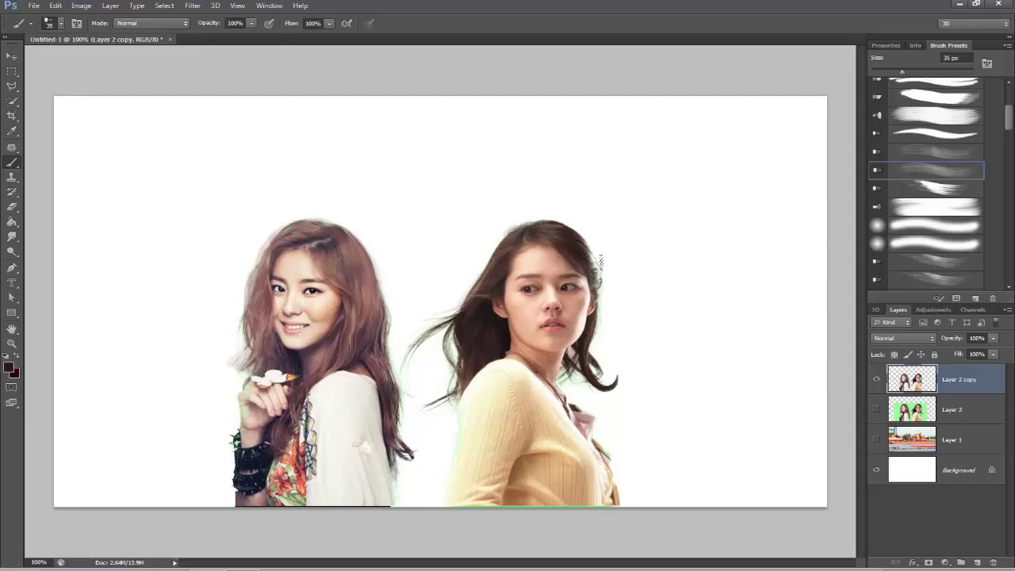
{"action": "left_click_drag", "start_coordinate": [598, 270], "coordinate": [616, 379]}
{"action": "key", "text": "bracketleft"}
{"action": "key", "text": "bracketleft"}
{"action": "key", "text": "bracketleft"}
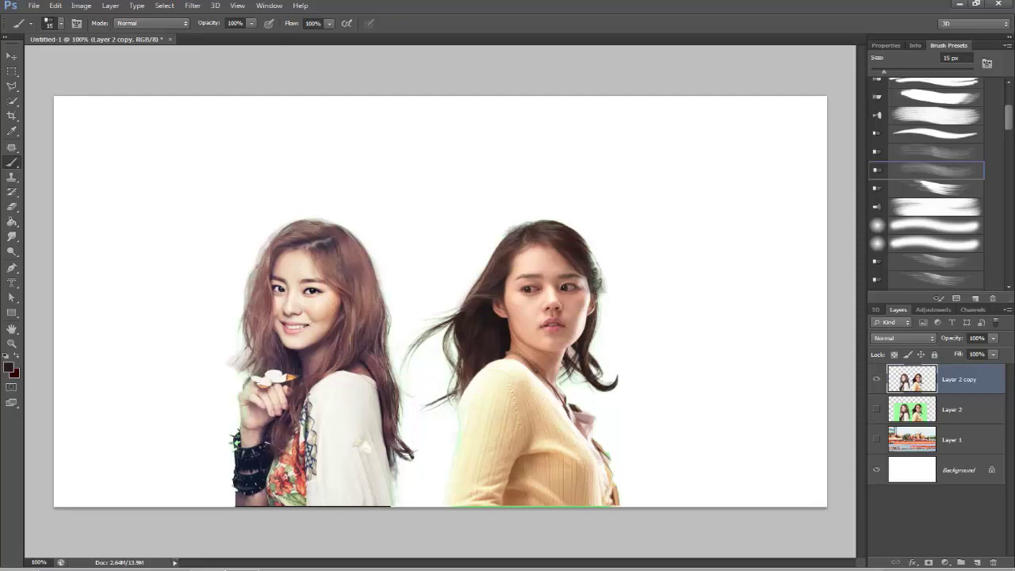
Paint fine flyaway strands on the right woman and darker strands on the left woman's hair
{"action": "mouse_move", "coordinate": [565, 363]}
{"action": "left_mouse_down"}
{"action": "mouse_move", "coordinate": [560, 382]}
{"action": "mouse_move", "coordinate": [596, 372]}
{"action": "mouse_move", "coordinate": [587, 382]}
{"action": "left_mouse_up"}
{"action": "mouse_move", "coordinate": [464, 320]}
{"action": "left_mouse_down"}
{"action": "mouse_move", "coordinate": [432, 333]}
{"action": "mouse_move", "coordinate": [406, 377]}
{"action": "left_mouse_up"}
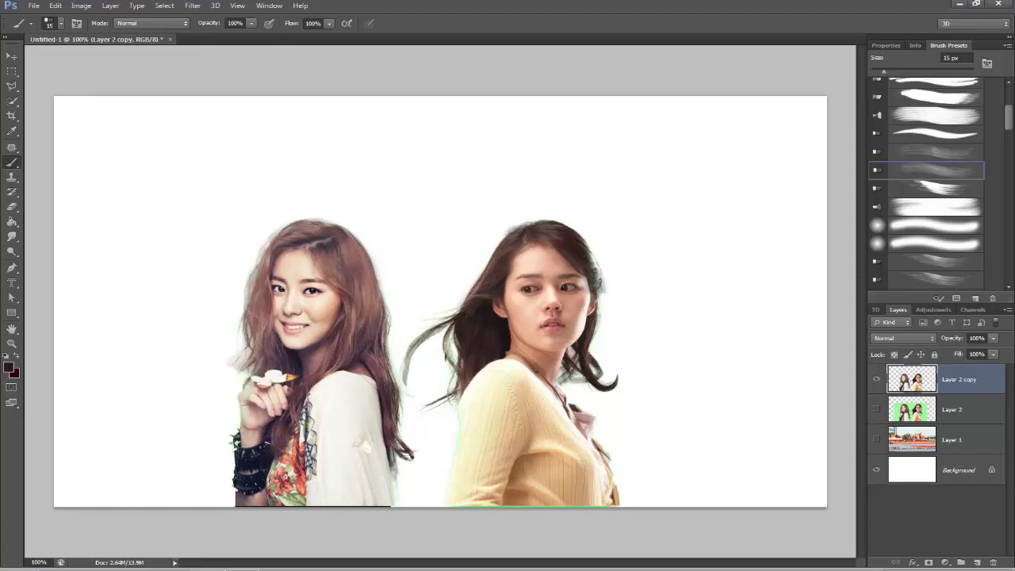
{"action": "mouse_move", "coordinate": [451, 326]}
{"action": "left_mouse_down"}
{"action": "mouse_move", "coordinate": [444, 361]}
{"action": "mouse_move", "coordinate": [461, 371]}
{"action": "mouse_move", "coordinate": [423, 412]}
{"action": "left_mouse_up"}
{"action": "key", "text": "ctrl+z"}
{"action": "mouse_move", "coordinate": [441, 328]}
{"action": "left_mouse_down"}
{"action": "mouse_move", "coordinate": [410, 373]}
{"action": "mouse_move", "coordinate": [409, 396]}
{"action": "left_mouse_up"}
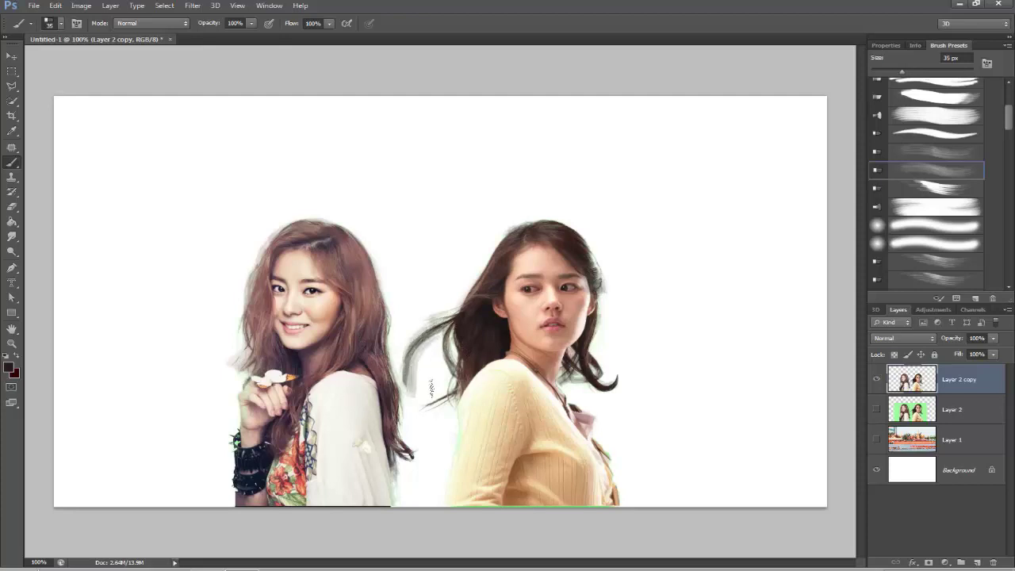
{"action": "left_click_drag", "start_coordinate": [452, 334], "coordinate": [457, 370]}
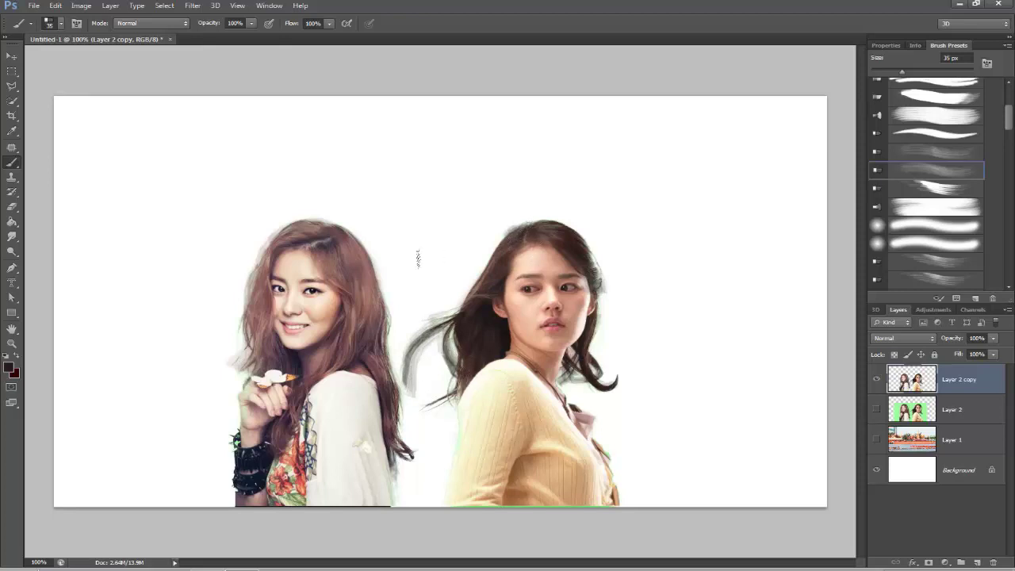
{"action": "mouse_move", "coordinate": [317, 223]}
{"action": "left_mouse_down"}
{"action": "mouse_move", "coordinate": [276, 249]}
{"action": "mouse_move", "coordinate": [264, 312]}
{"action": "left_mouse_up"}
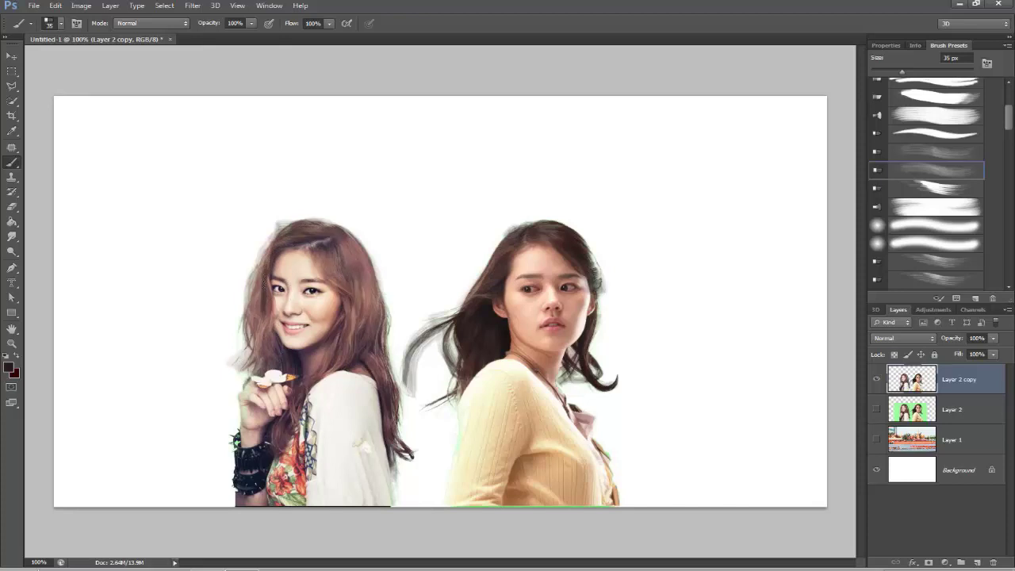
{"action": "mouse_move", "coordinate": [260, 268]}
{"action": "left_mouse_down"}
{"action": "mouse_move", "coordinate": [251, 305]}
{"action": "mouse_move", "coordinate": [262, 329]}
{"action": "mouse_move", "coordinate": [243, 370]}
{"action": "mouse_move", "coordinate": [233, 366]}
{"action": "left_mouse_up"}
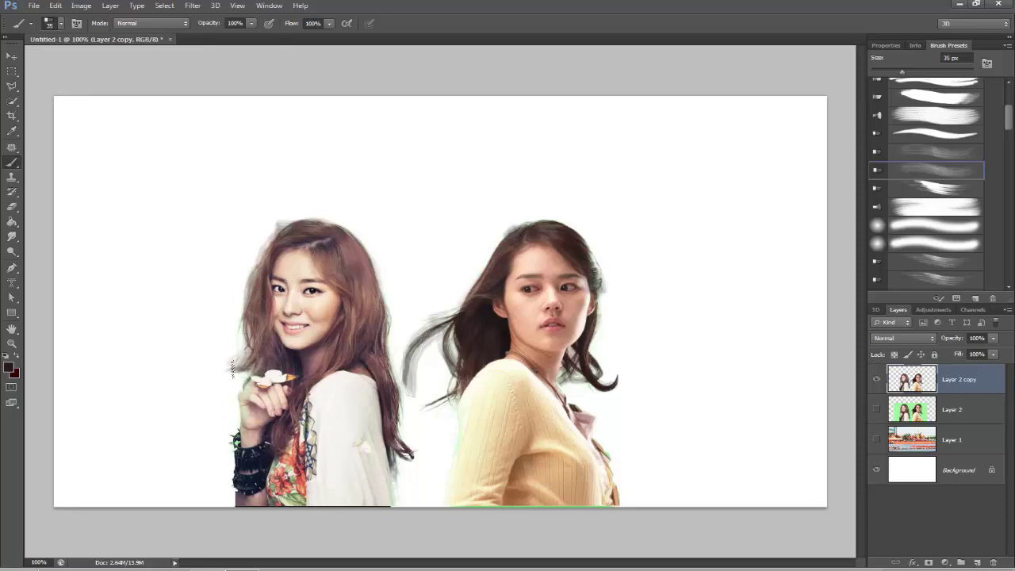
Erase grey wisps along the left woman's hair edge and the strand between the women
{"action": "left_click", "coordinate": [12, 206]}
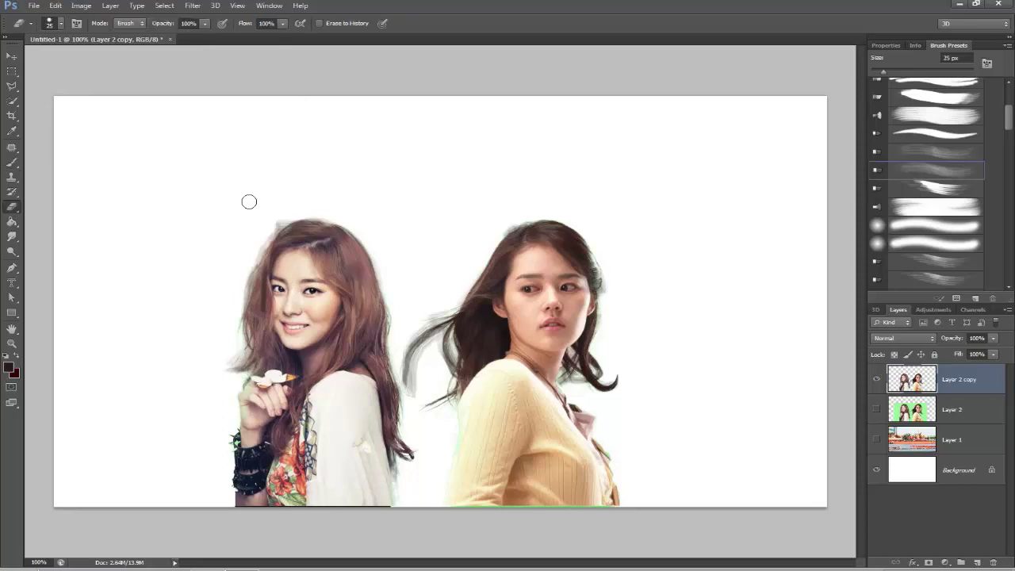
{"action": "mouse_move", "coordinate": [281, 220]}
{"action": "left_mouse_down"}
{"action": "mouse_move", "coordinate": [247, 260]}
{"action": "mouse_move", "coordinate": [279, 225]}
{"action": "left_mouse_up"}
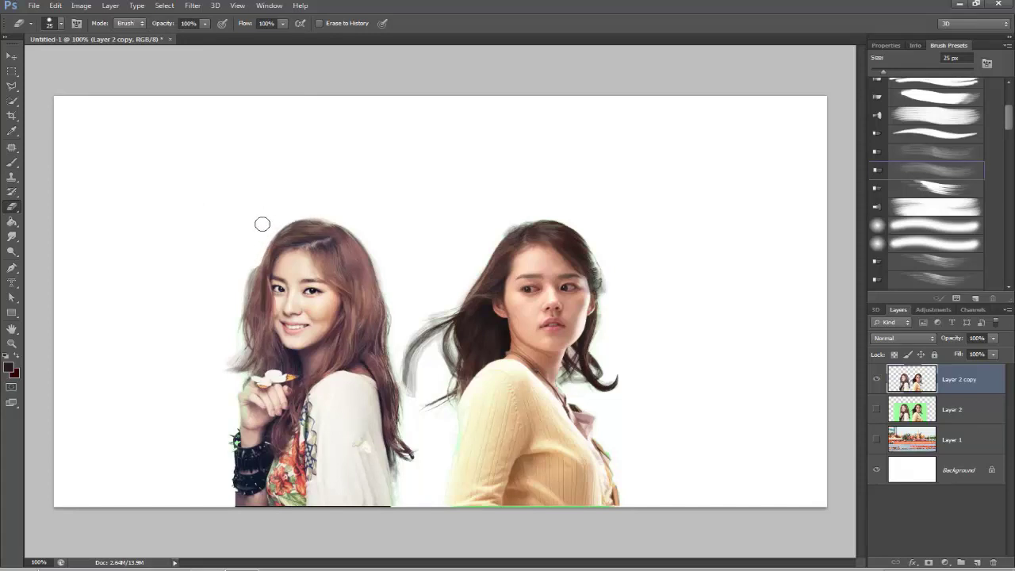
{"action": "mouse_move", "coordinate": [245, 209]}
{"action": "left_mouse_down"}
{"action": "mouse_move", "coordinate": [249, 254]}
{"action": "mouse_move", "coordinate": [230, 309]}
{"action": "left_mouse_up"}
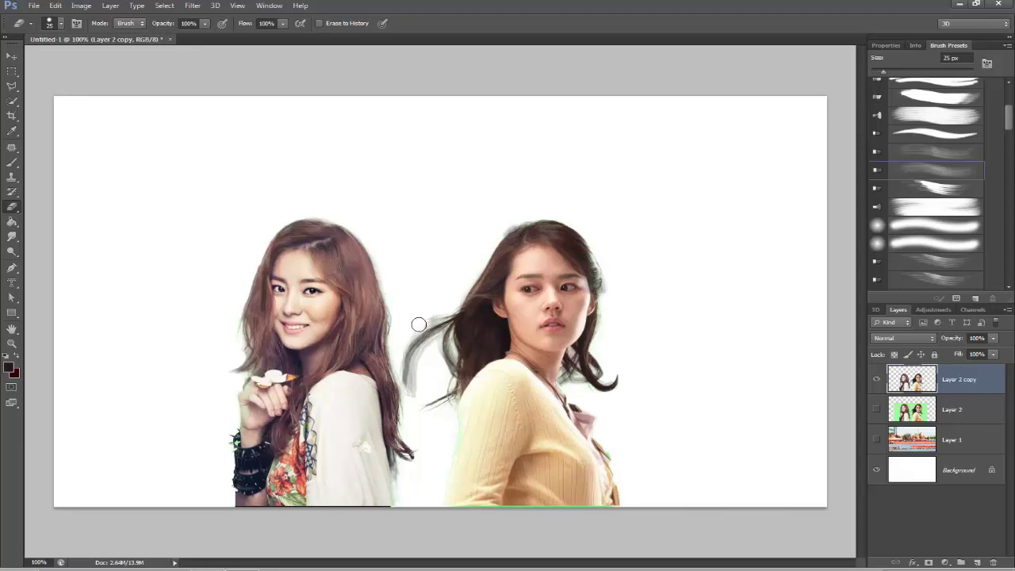
{"action": "mouse_move", "coordinate": [399, 361]}
{"action": "left_mouse_down"}
{"action": "mouse_move", "coordinate": [410, 390]}
{"action": "mouse_move", "coordinate": [432, 342]}
{"action": "mouse_move", "coordinate": [431, 358]}
{"action": "mouse_move", "coordinate": [425, 330]}
{"action": "mouse_move", "coordinate": [415, 325]}
{"action": "mouse_move", "coordinate": [405, 347]}
{"action": "mouse_move", "coordinate": [410, 391]}
{"action": "mouse_move", "coordinate": [406, 375]}
{"action": "mouse_move", "coordinate": [422, 353]}
{"action": "mouse_move", "coordinate": [415, 320]}
{"action": "left_mouse_up"}
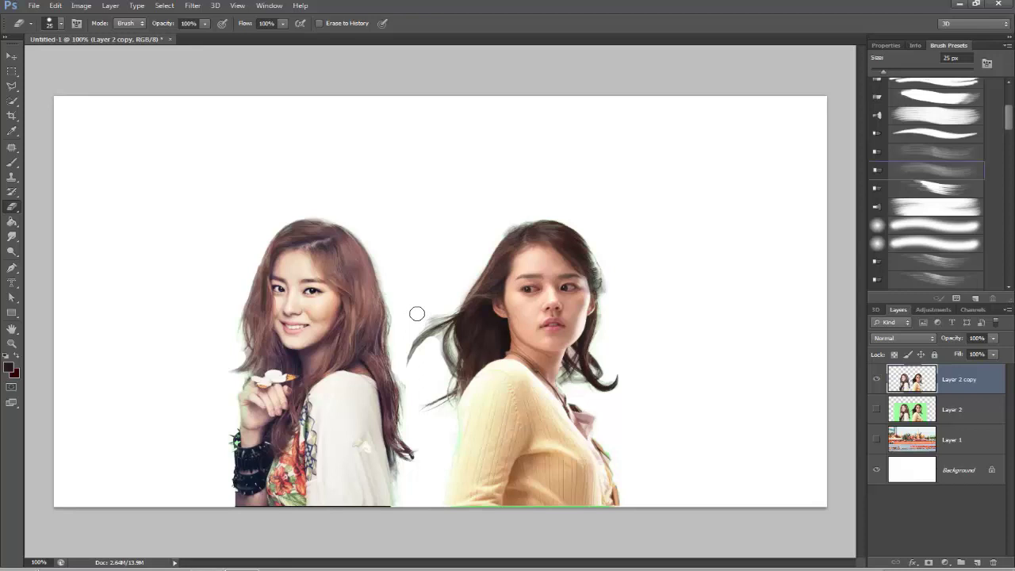
{"action": "key", "text": "bracketleft"}
{"action": "key", "text": "bracketright"}
{"action": "key", "text": "bracketright"}
{"action": "key", "text": "bracketleft"}
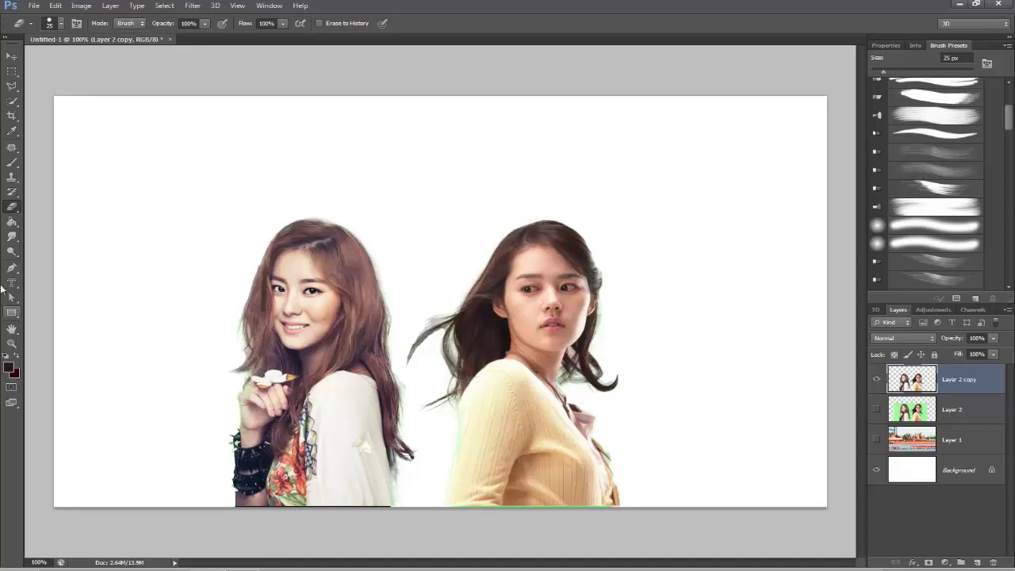
Dodge the left woman's hair edge using Highlights at 25% exposure
{"action": "left_click", "coordinate": [11, 251]}
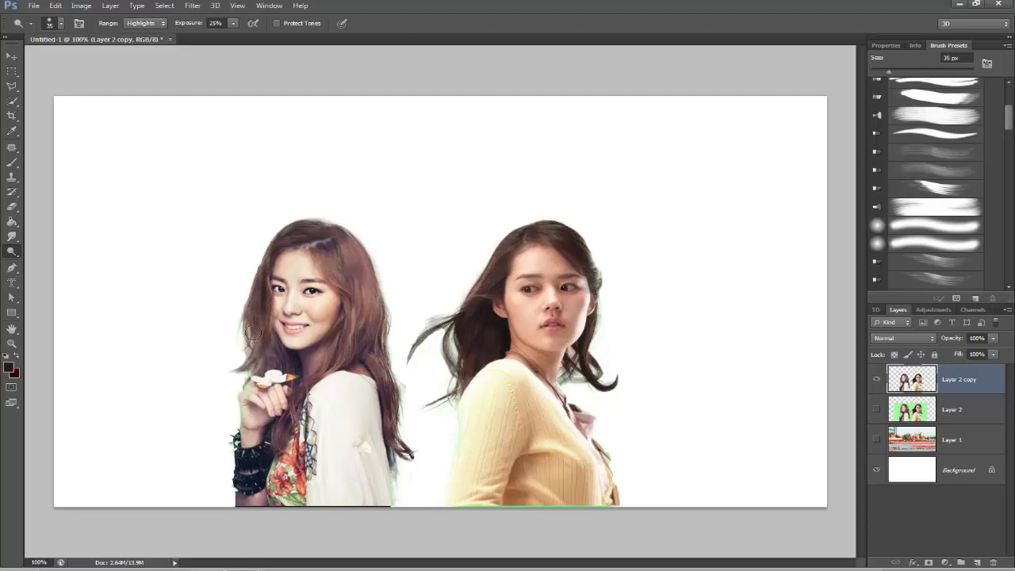
{"action": "left_click_drag", "start_coordinate": [258, 345], "coordinate": [257, 348]}
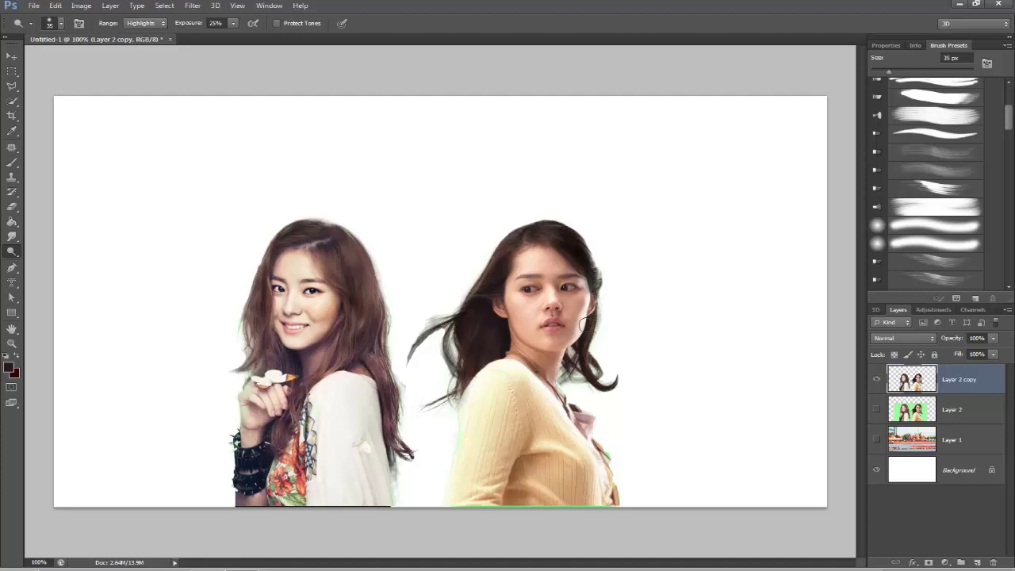
{"action": "left_click", "coordinate": [12, 206]}
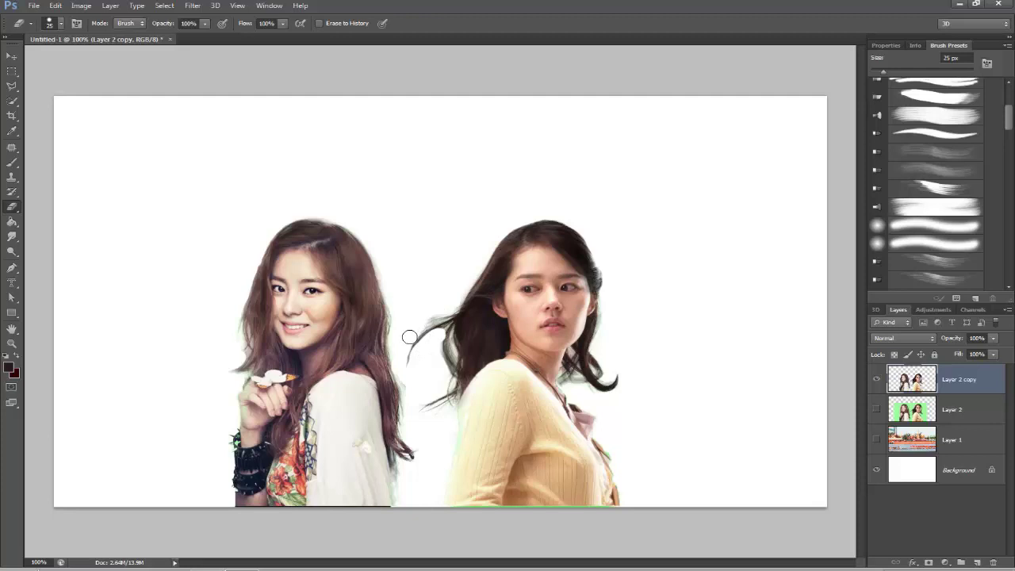
Erase the stray strand tip beside the right woman and repaint her left-side hair strands on Layer 2 copy
{"action": "left_click_drag", "start_coordinate": [415, 327], "coordinate": [430, 386]}
{"action": "left_click", "coordinate": [11, 164]}
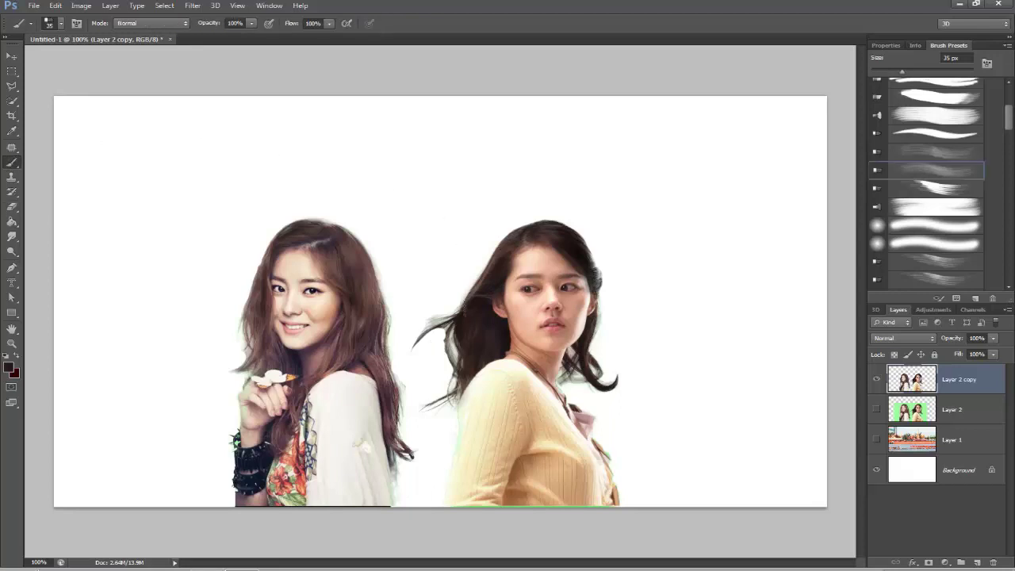
{"action": "left_click_drag", "start_coordinate": [455, 317], "coordinate": [411, 346]}
{"action": "key", "text": "ctrl+z"}
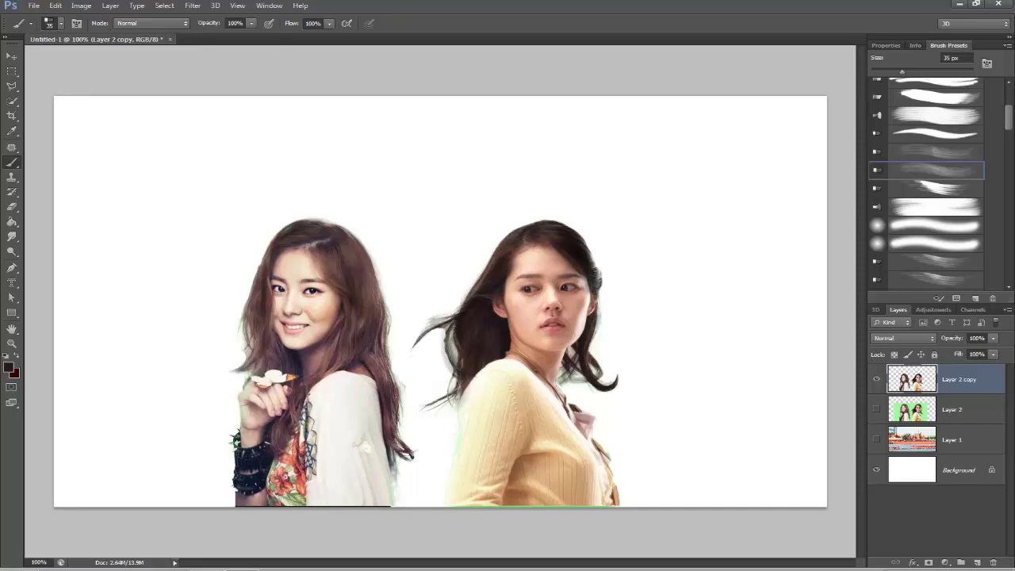
{"action": "left_click_drag", "start_coordinate": [446, 318], "coordinate": [415, 350]}
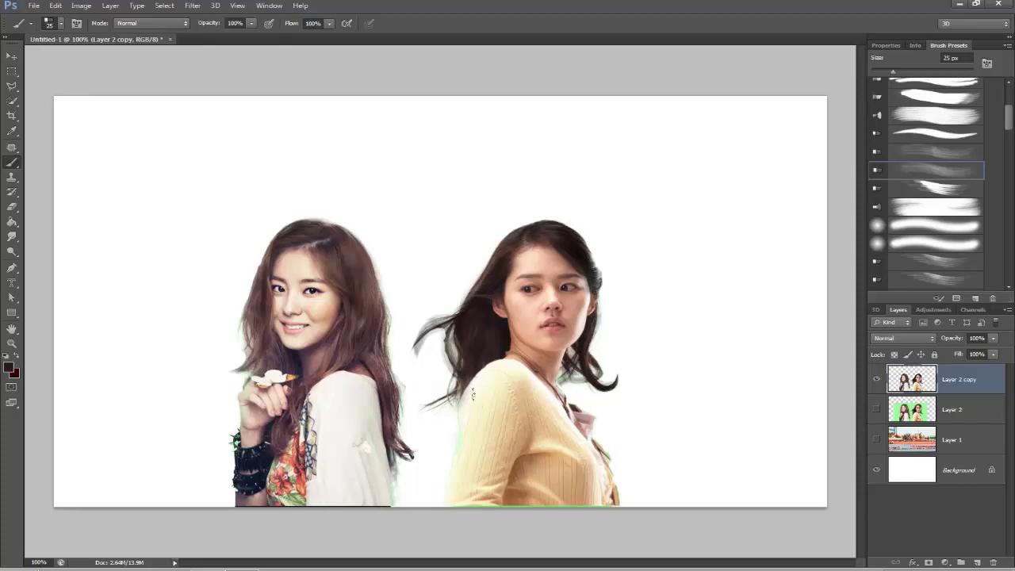
{"action": "mouse_move", "coordinate": [450, 343]}
{"action": "left_mouse_down"}
{"action": "mouse_move", "coordinate": [451, 381]}
{"action": "mouse_move", "coordinate": [463, 366]}
{"action": "left_mouse_up"}
{"action": "left_click", "coordinate": [11, 206]}
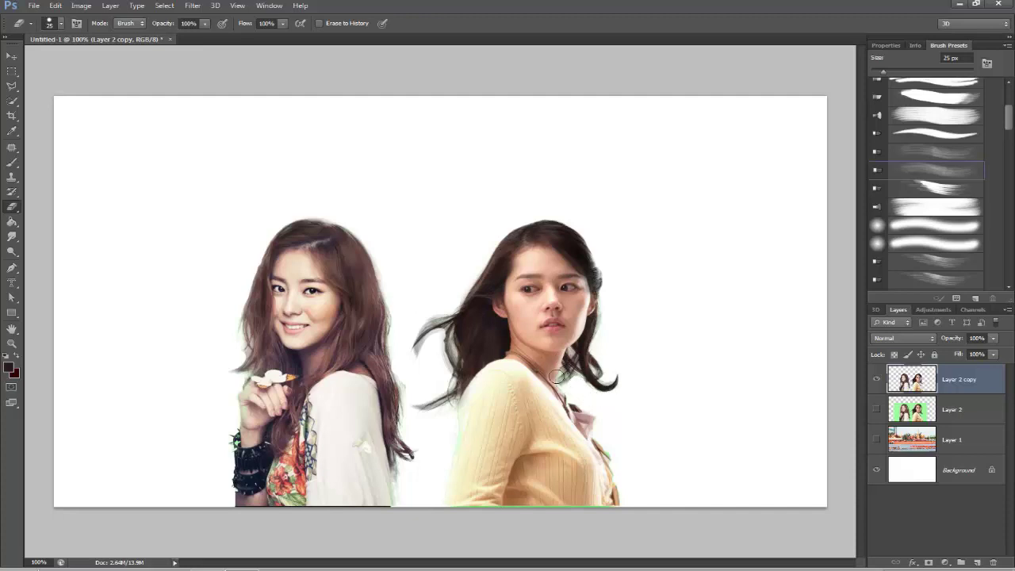
Make Layer 1's river boat-race background visible, toggling it off and on to compare
{"action": "left_click", "coordinate": [878, 440]}
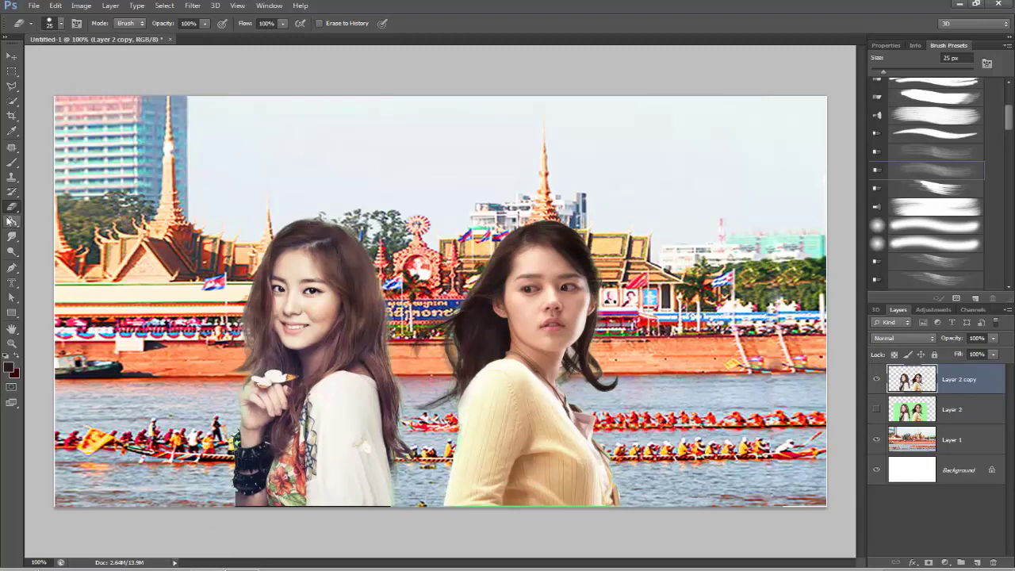
{"action": "left_click", "coordinate": [12, 252]}
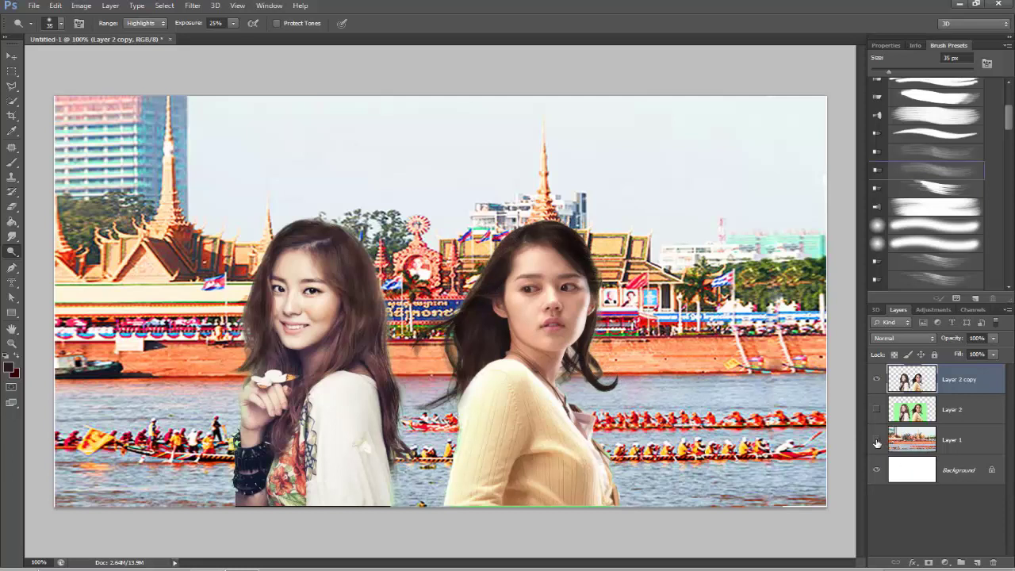
{"action": "left_click", "coordinate": [876, 441]}
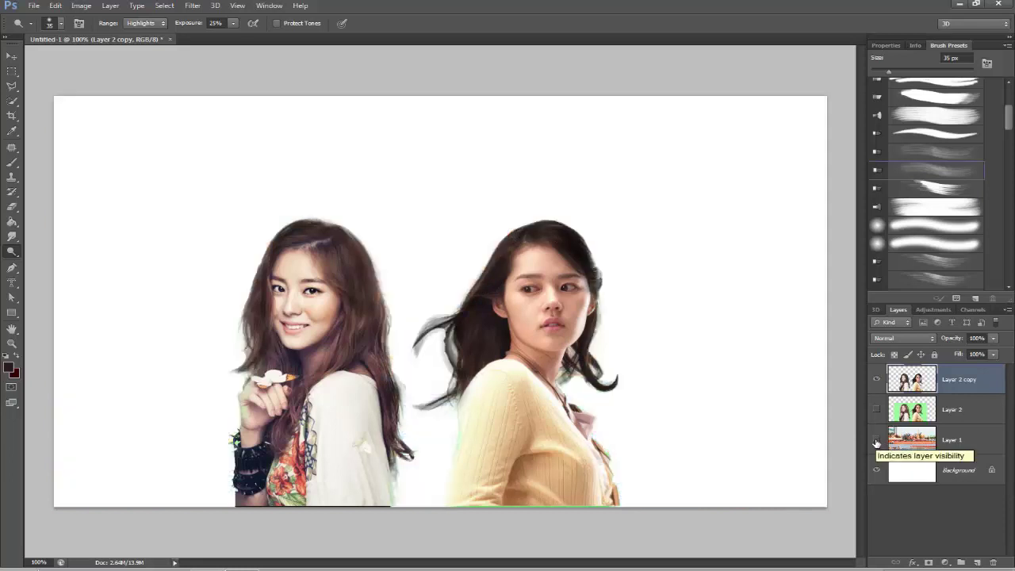
{"action": "left_click", "coordinate": [876, 441]}
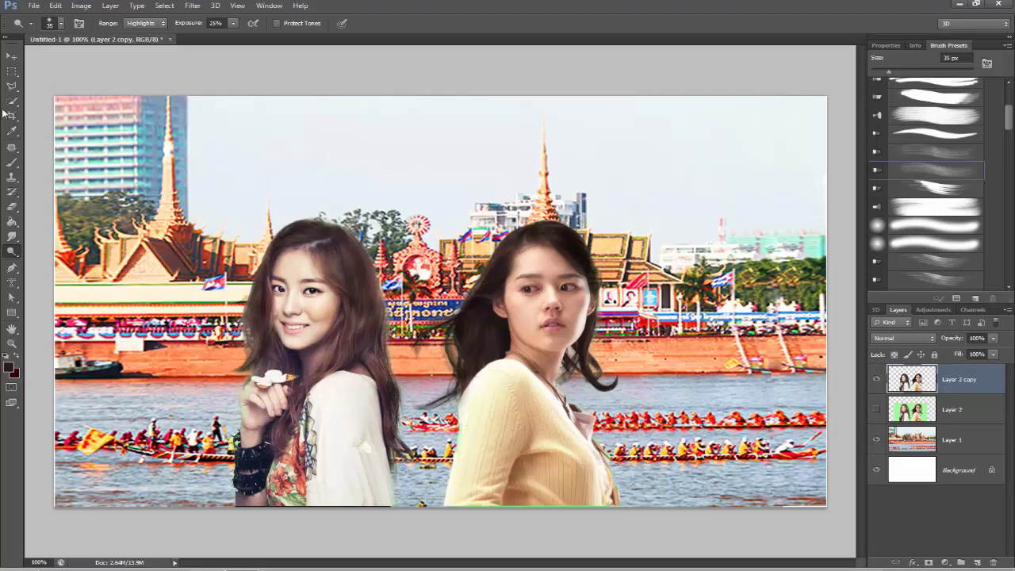
{"action": "left_click", "coordinate": [11, 57]}
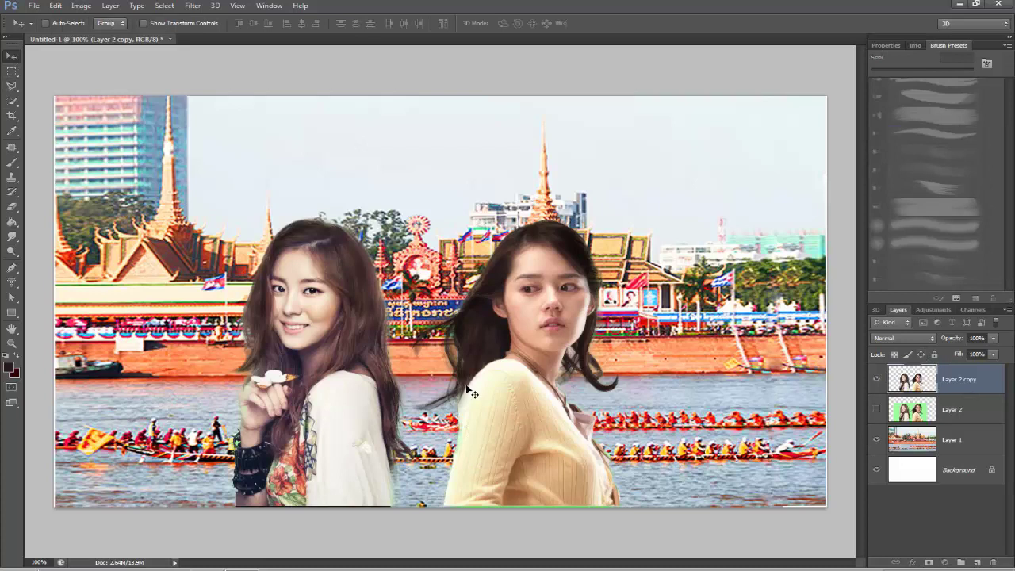
Nudge the women's cut-out on Layer 2 copy slightly down and right
{"action": "left_click_drag", "start_coordinate": [470, 392], "coordinate": [470, 395]}
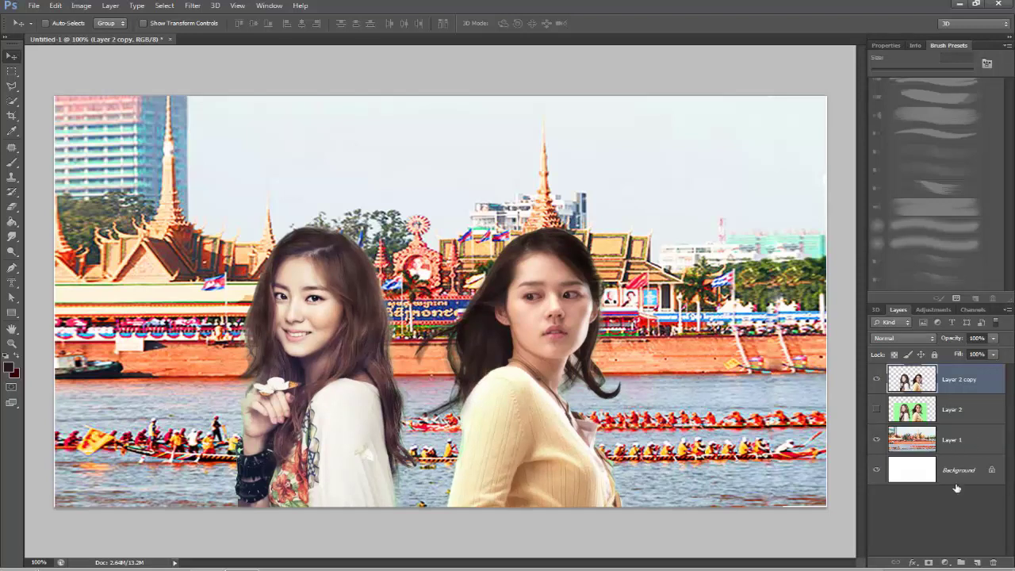
{"action": "left_click", "coordinate": [945, 562]}
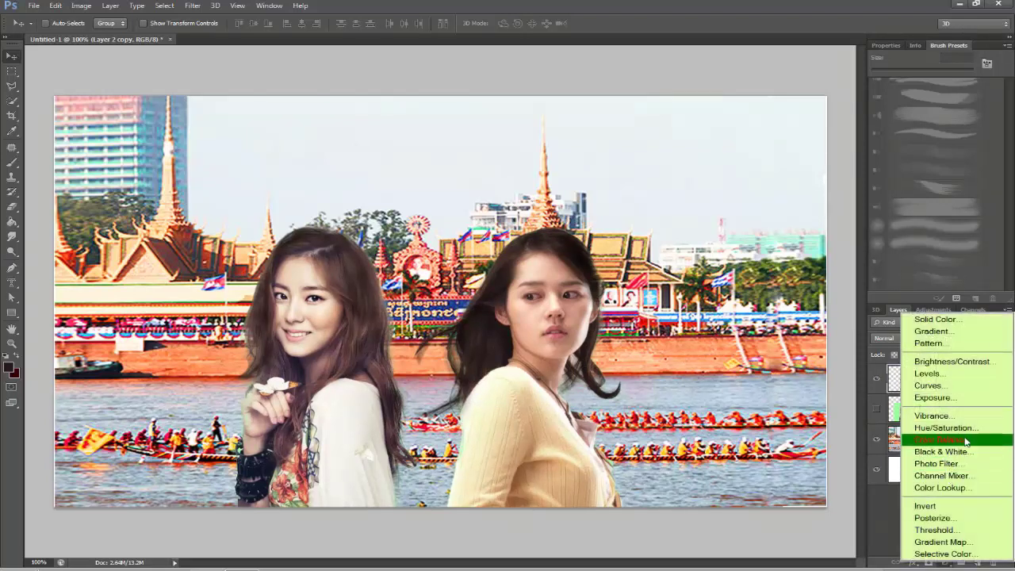
Add a Hue/Saturation adjustment layer with Hue -9, Saturation +18 and Lightness +3
{"action": "left_click", "coordinate": [966, 429]}
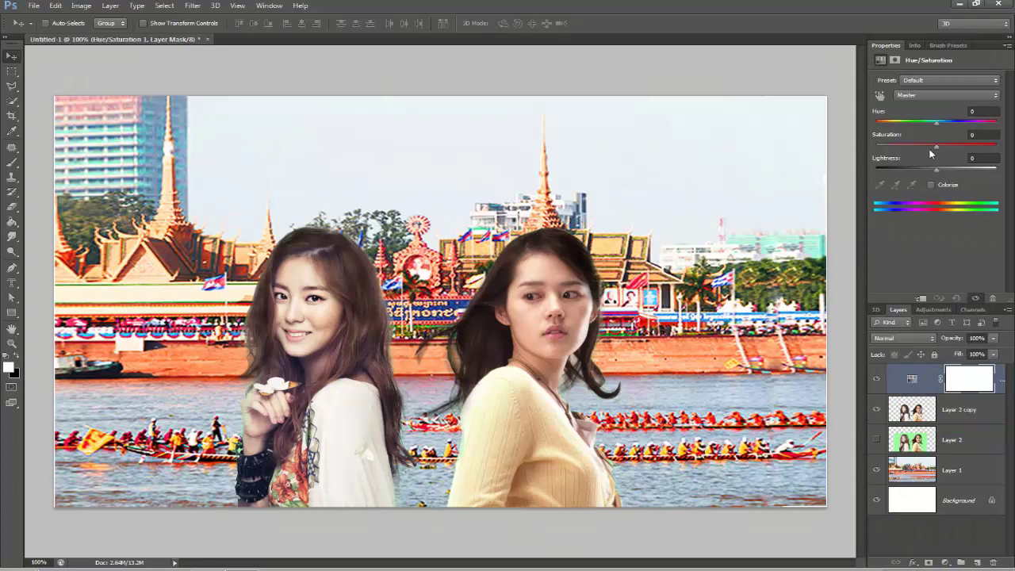
{"action": "left_click_drag", "start_coordinate": [949, 148], "coordinate": [944, 170]}
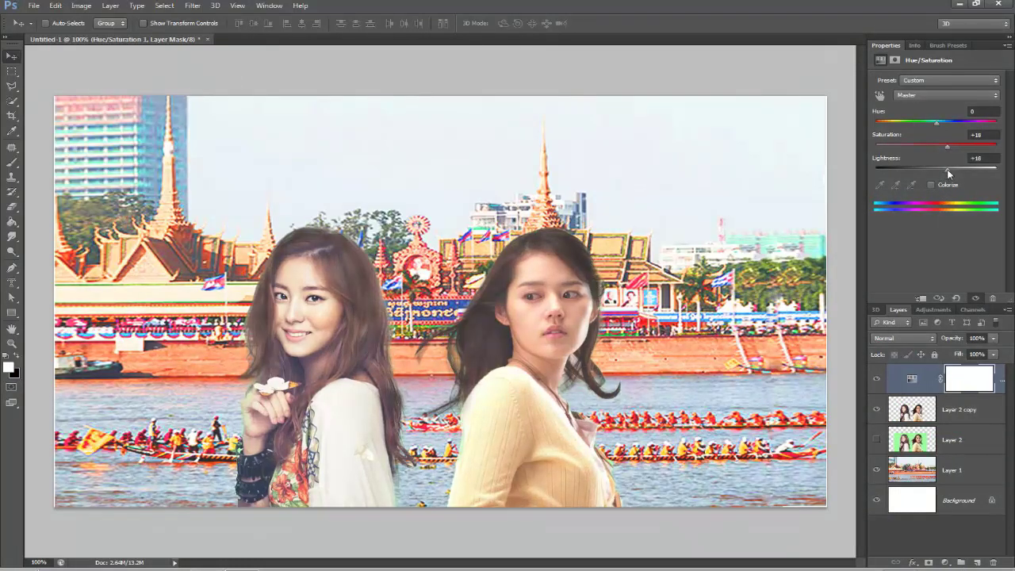
{"action": "left_click_drag", "start_coordinate": [937, 123], "coordinate": [930, 127]}
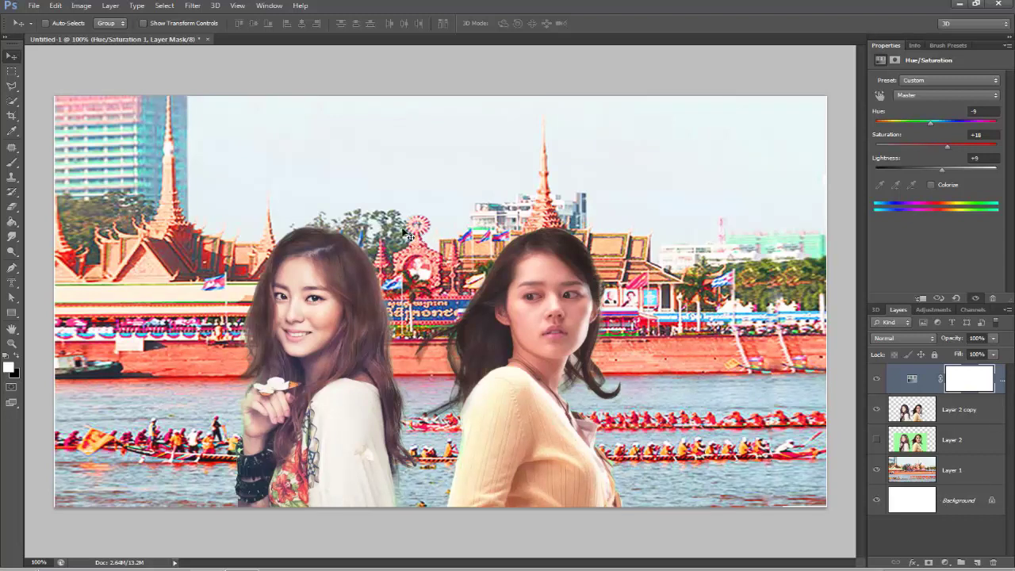
{"action": "left_click_drag", "start_coordinate": [943, 169], "coordinate": [940, 172]}
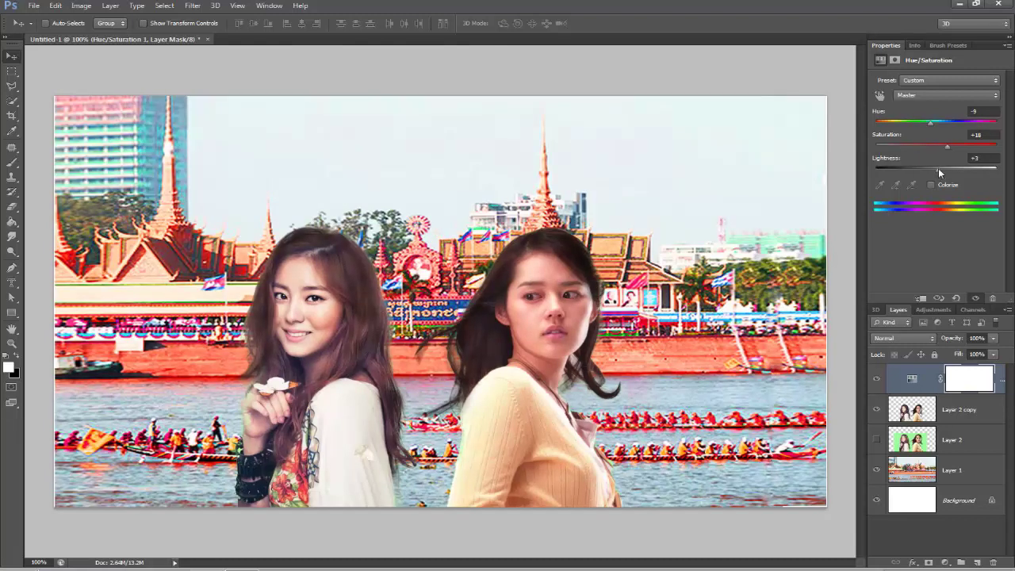